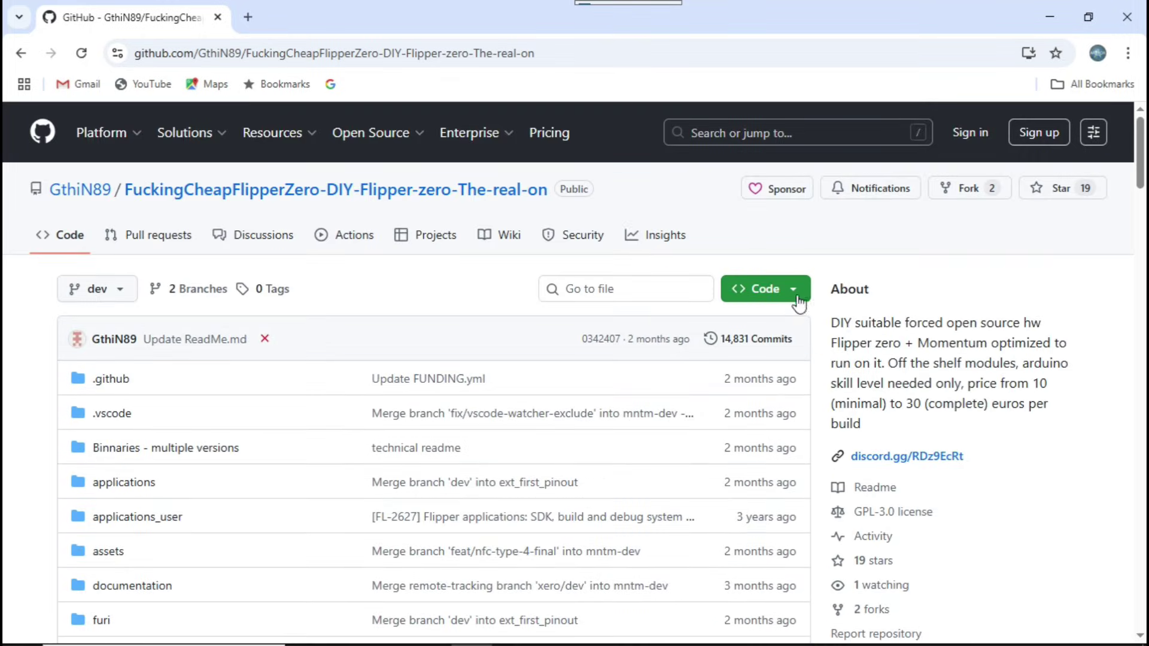
Step: Download the repository's dev branch as a ZIP and save it in the DIY FLIPPER ZERO folder on drive D
left_click(796, 294)
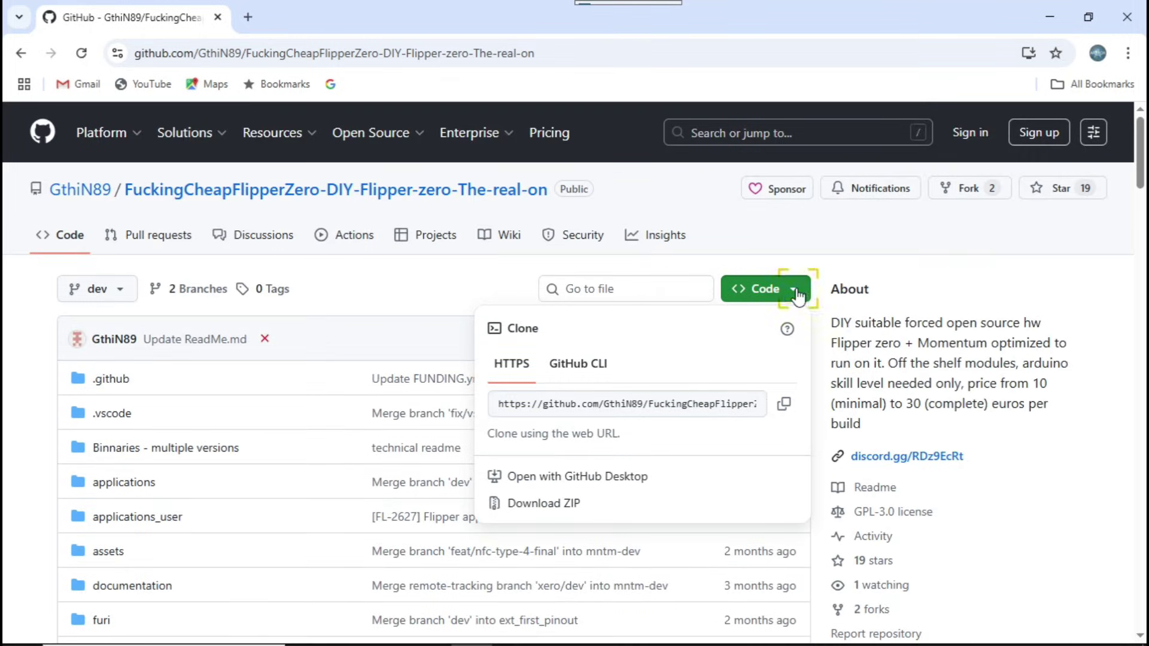
left_click(533, 504)
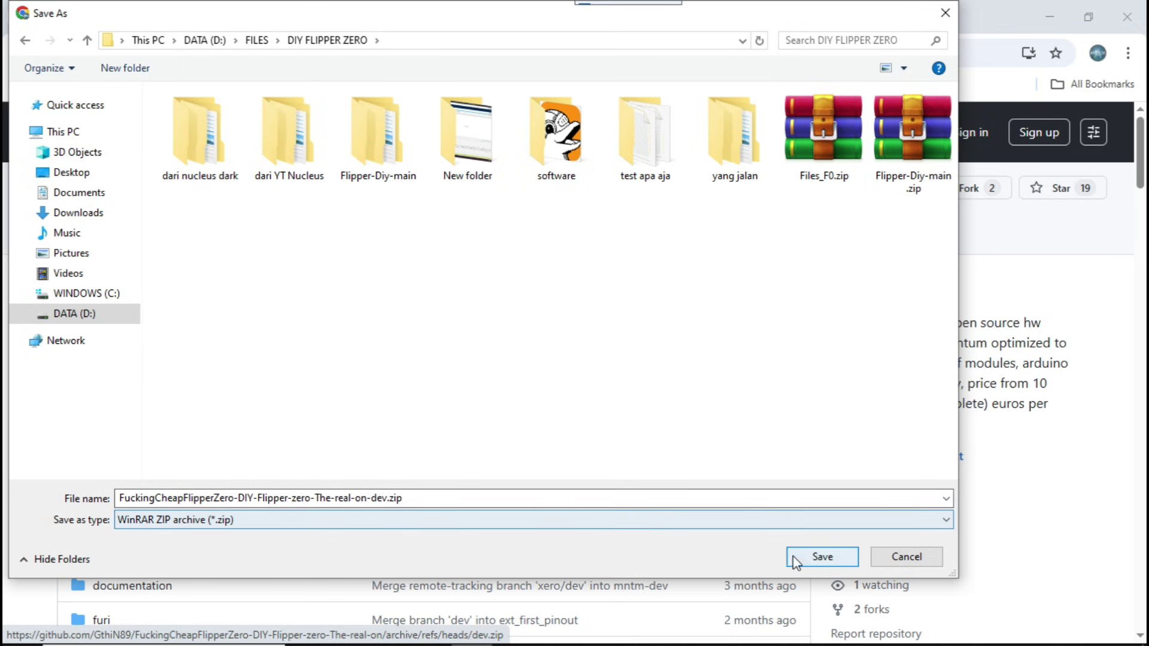
left_click(823, 556)
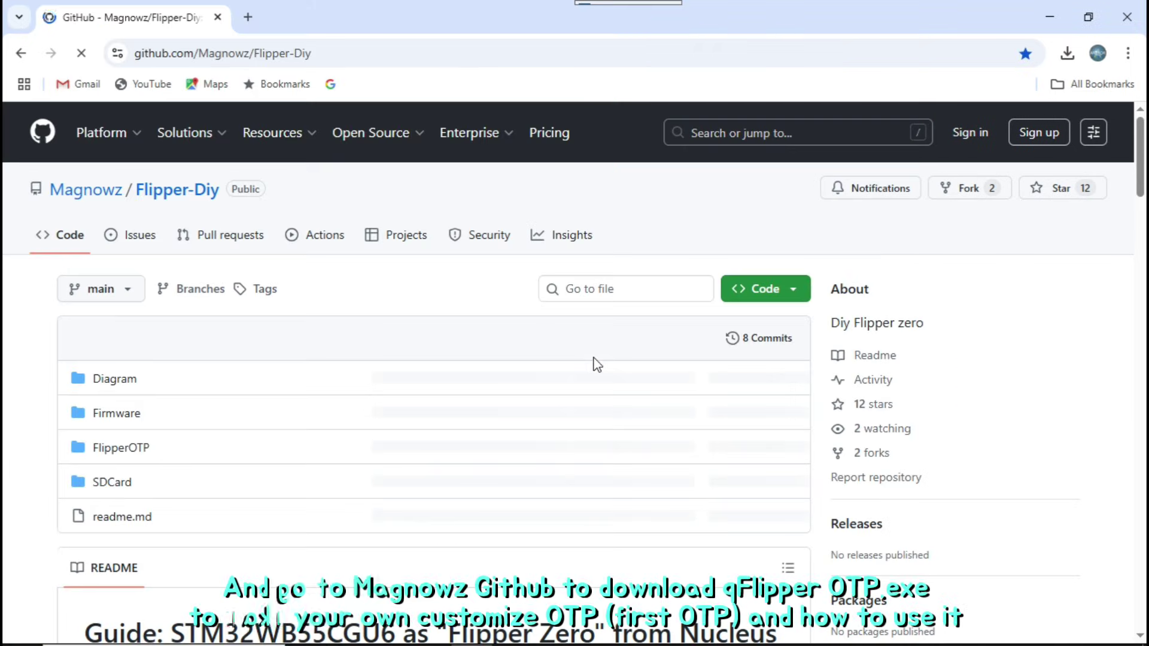
Step: Review the Magnowz Flipper-Diy README for the required hardware, the software and the OTP file creation instructions
scroll(595, 364, "down", 3)
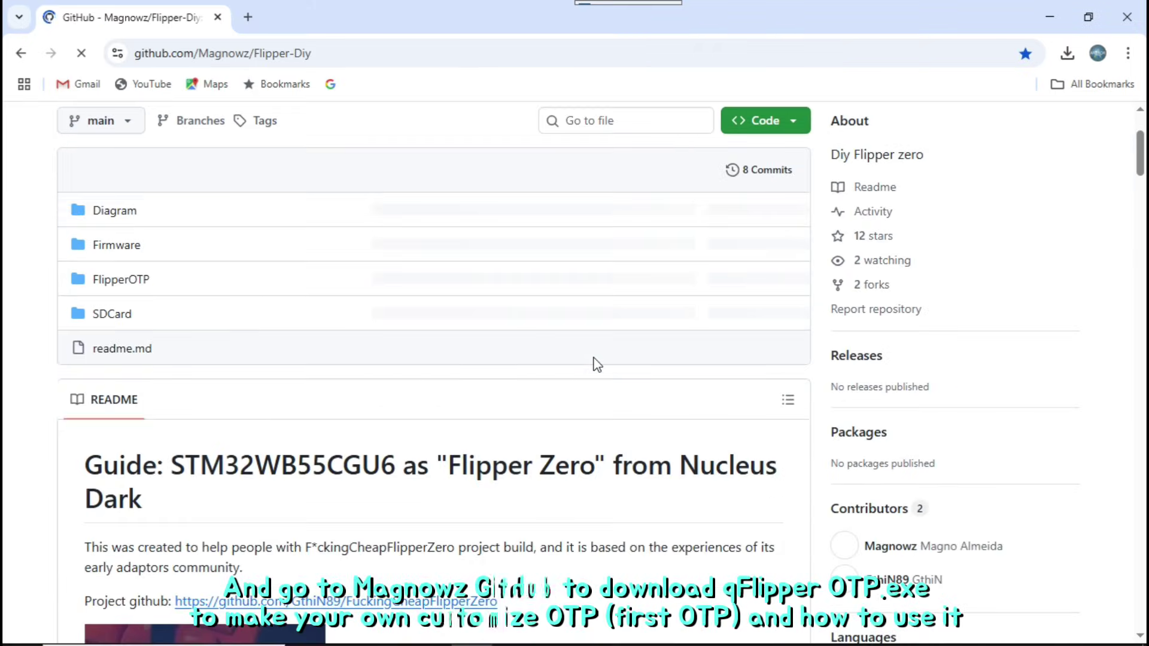
scroll(236, 290, "up", 3)
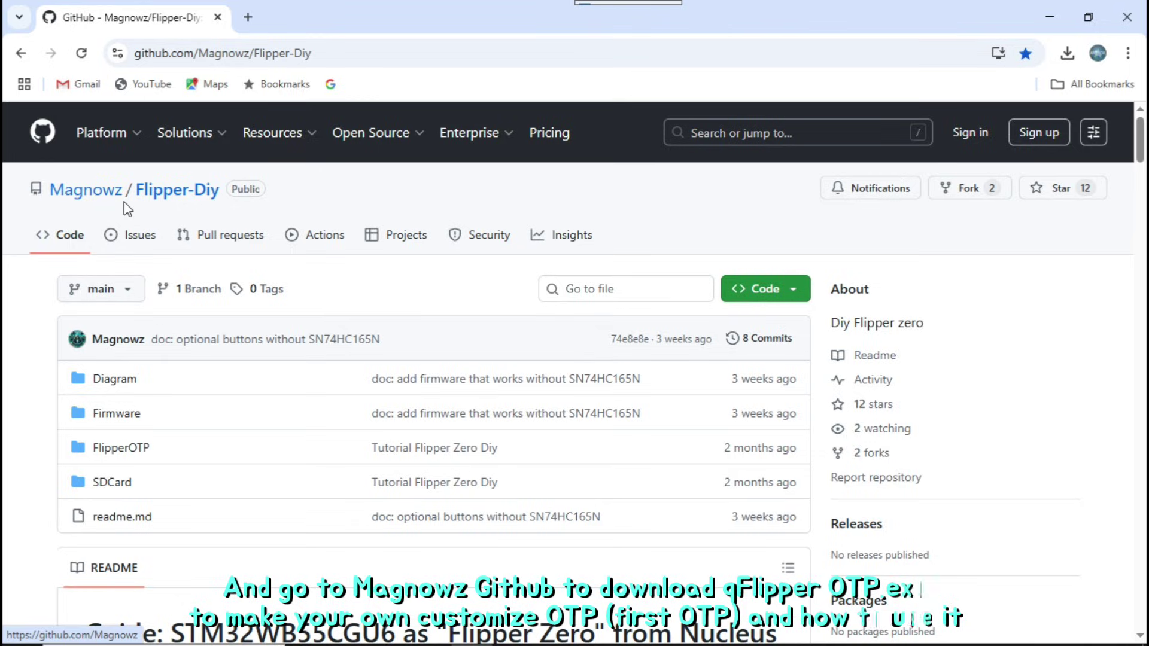
scroll(290, 218, "down", 10)
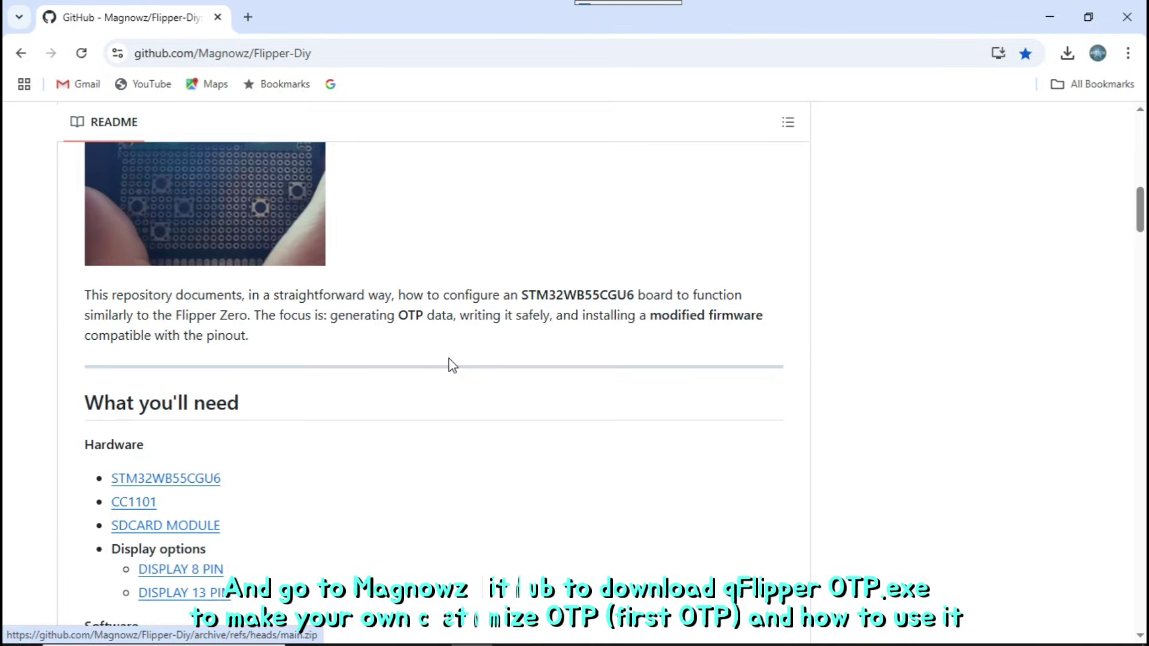
scroll(251, 473, "down", 7)
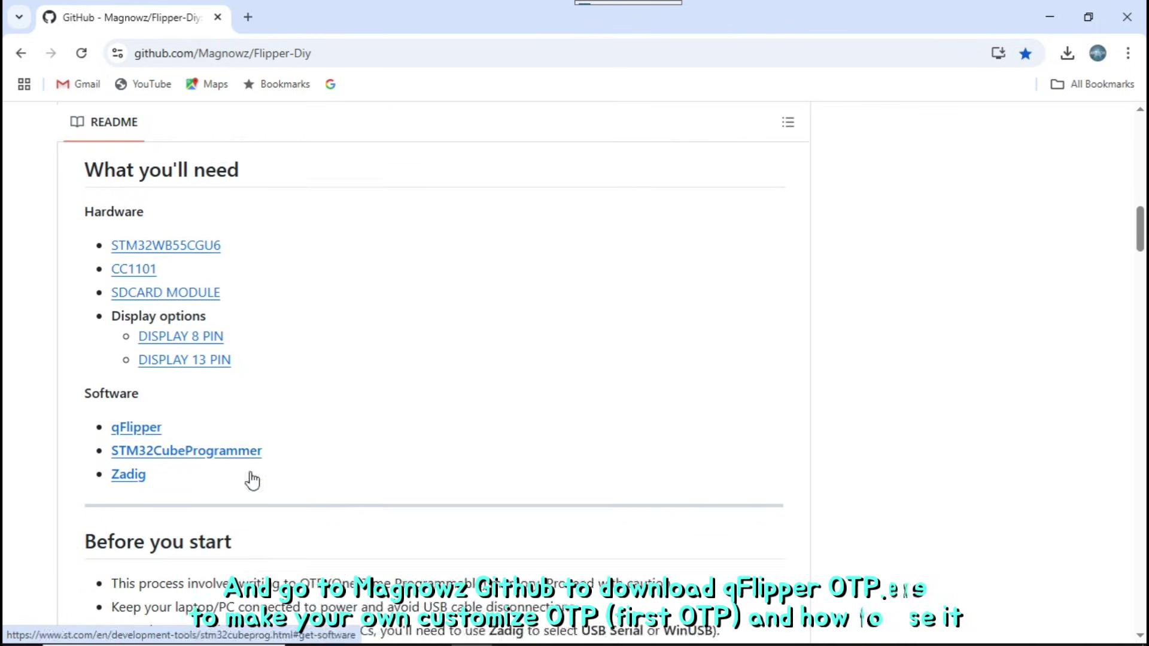
scroll(251, 473, "down", 3)
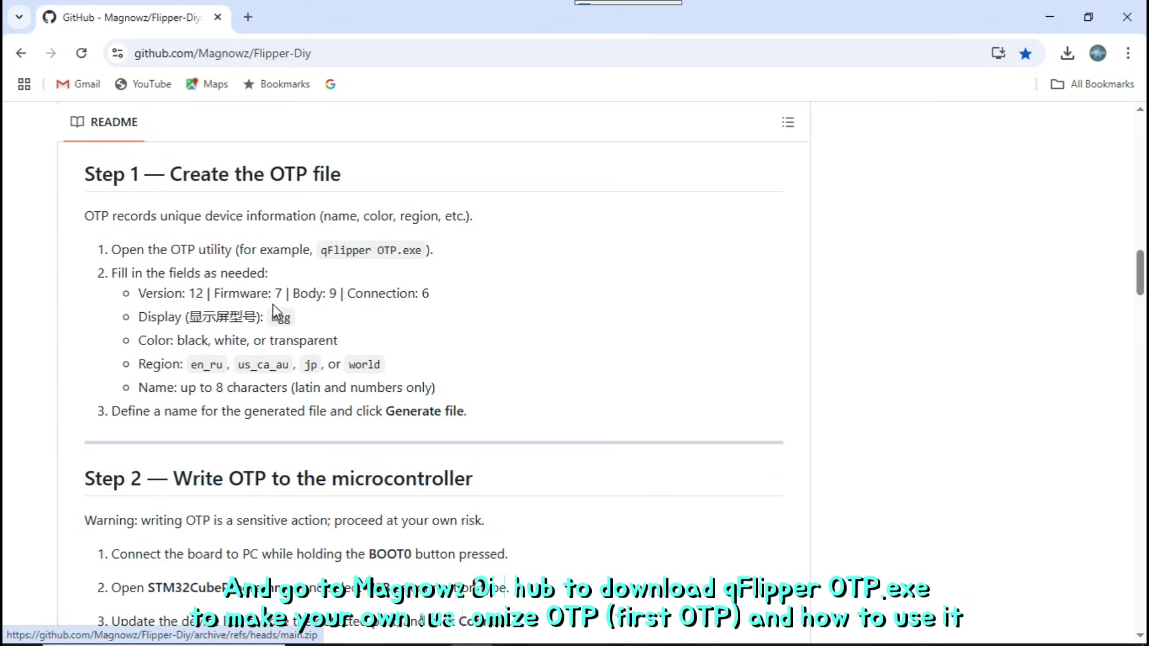
scroll(371, 431, "down", 9)
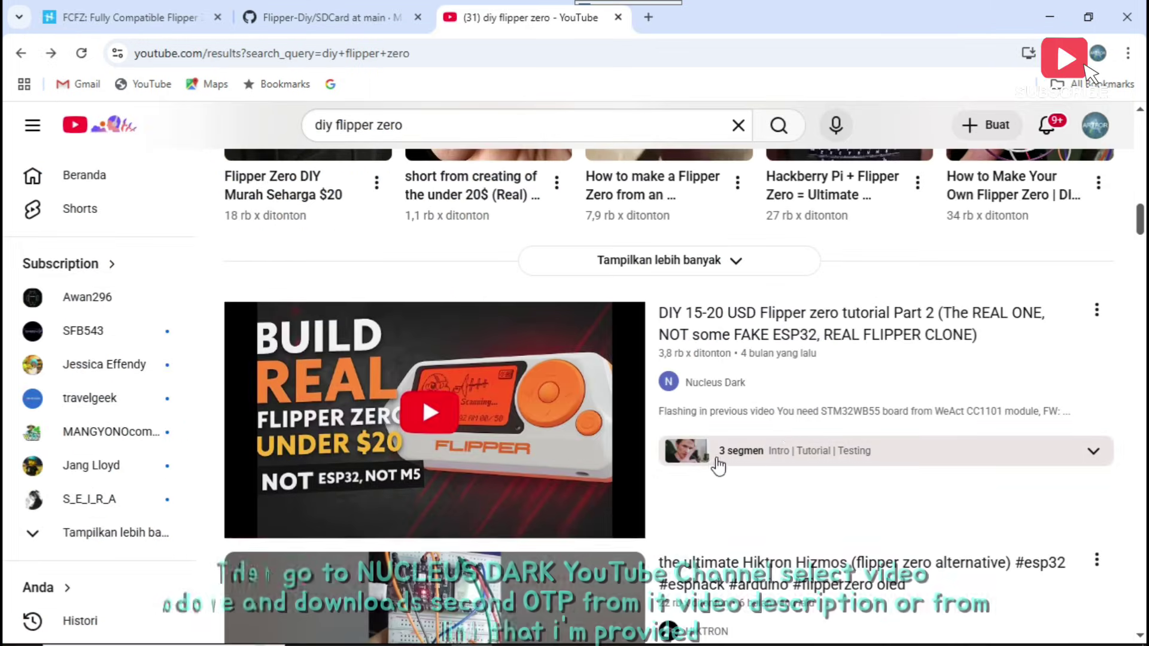
Step: Open the "DIY 15-20 USD Flipper zero tutorial Part 2" video, expand its description and highlight the FW download link
mouse_move(718, 466)
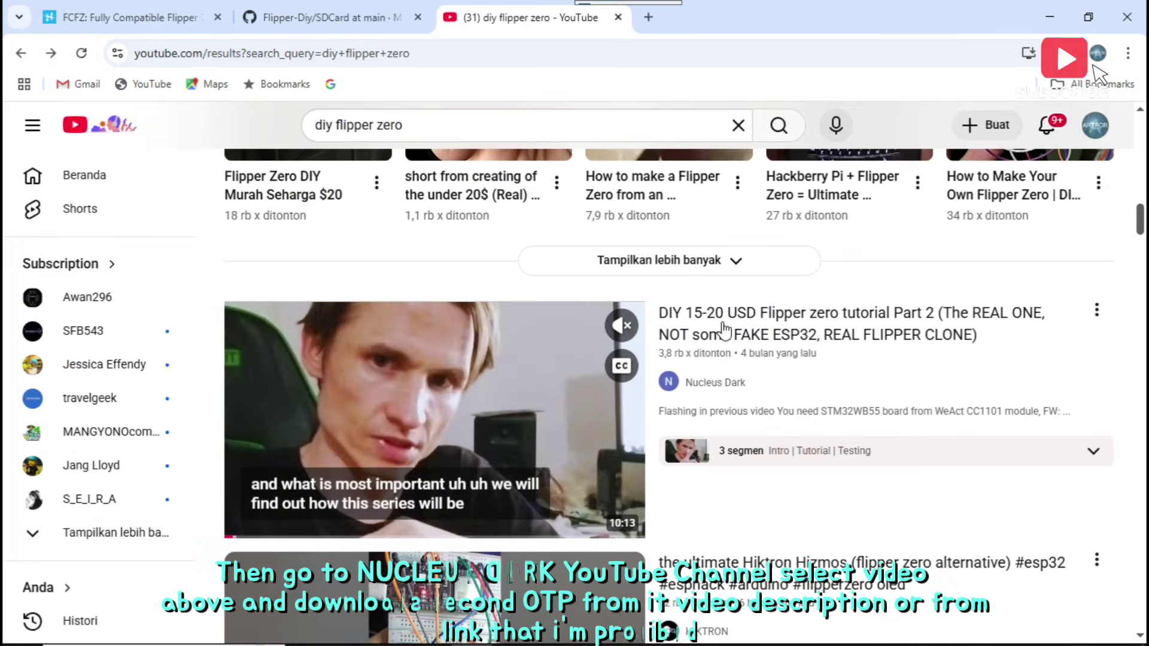
left_click(742, 317)
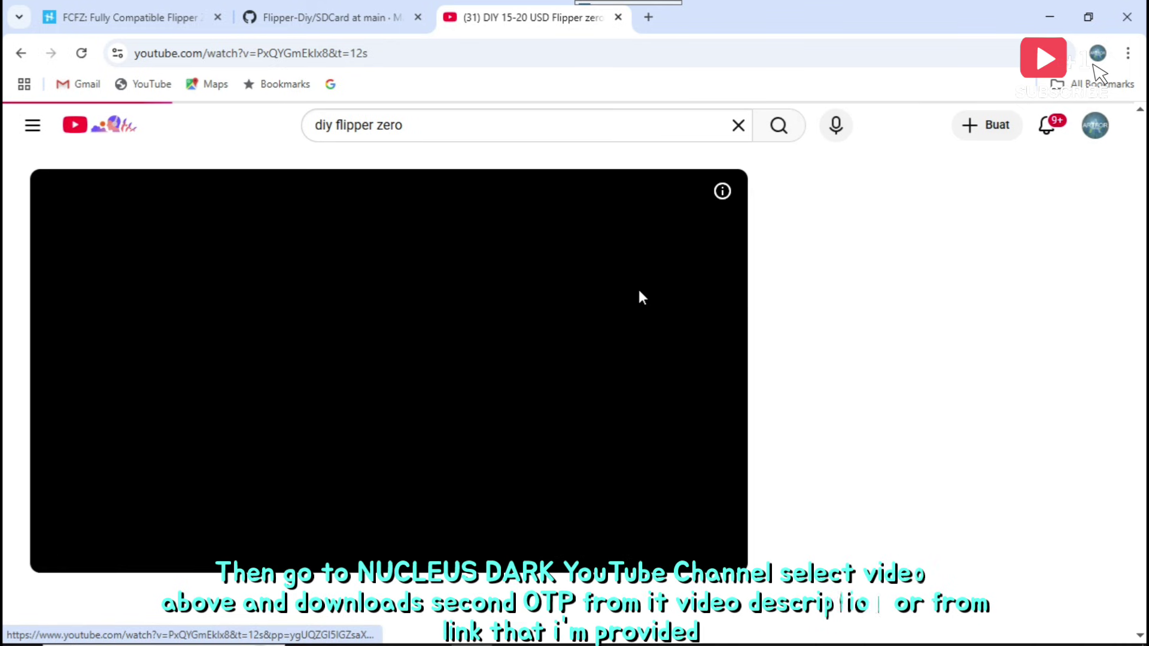
scroll(784, 257, "down", 3)
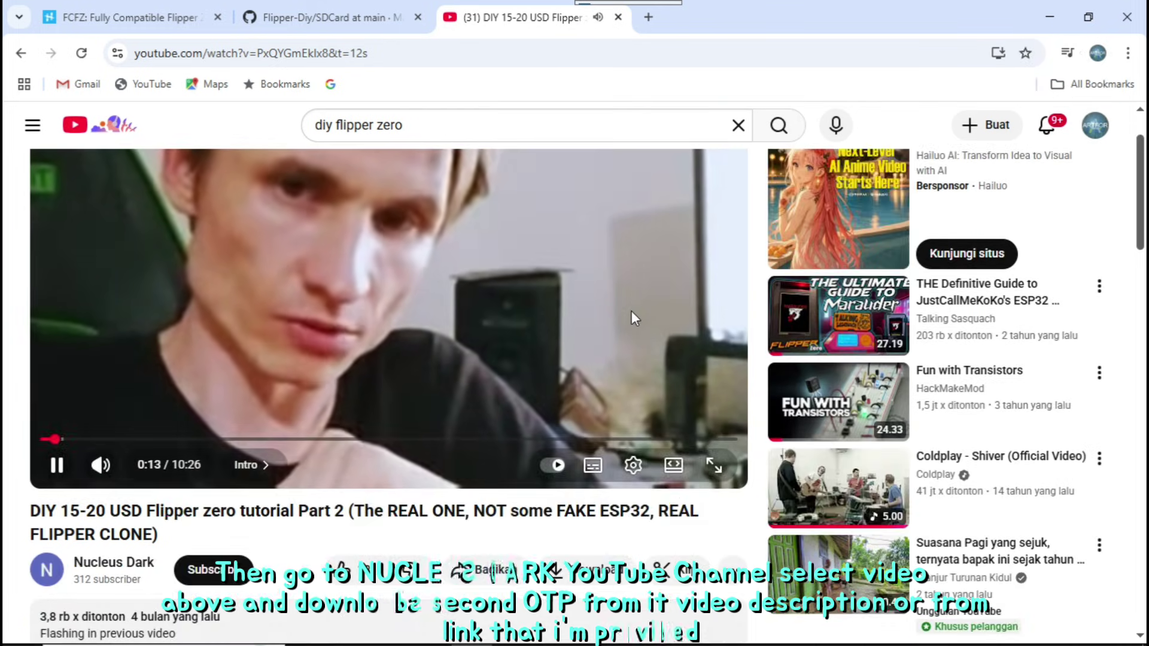
scroll(630, 313, "down", 1)
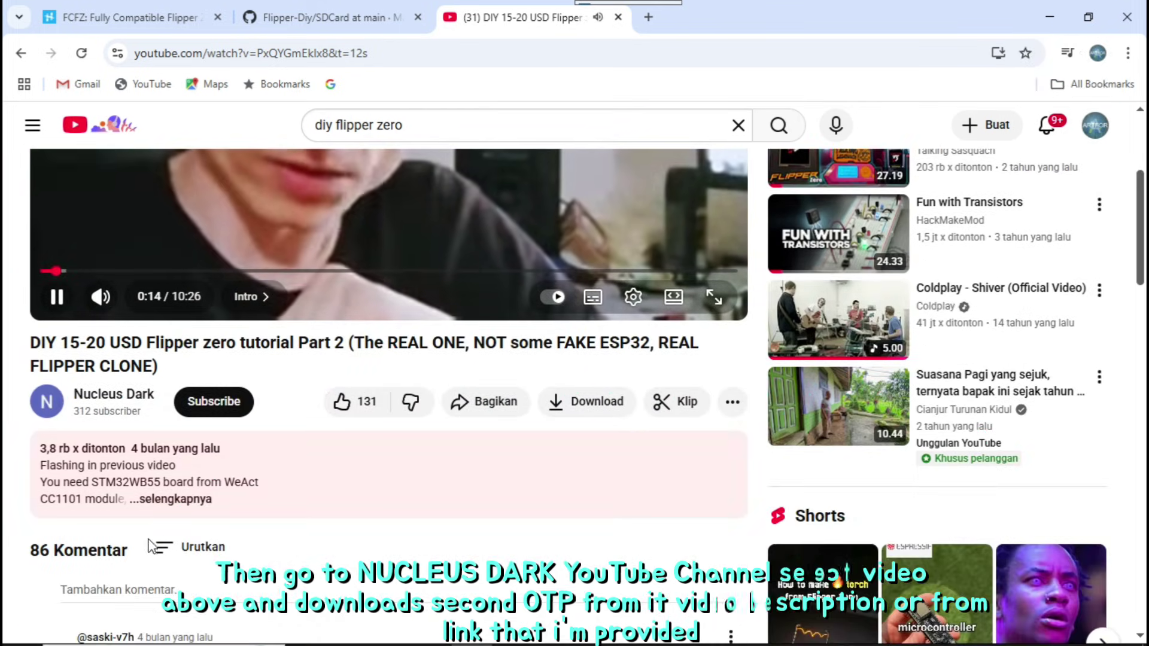
left_click(195, 499)
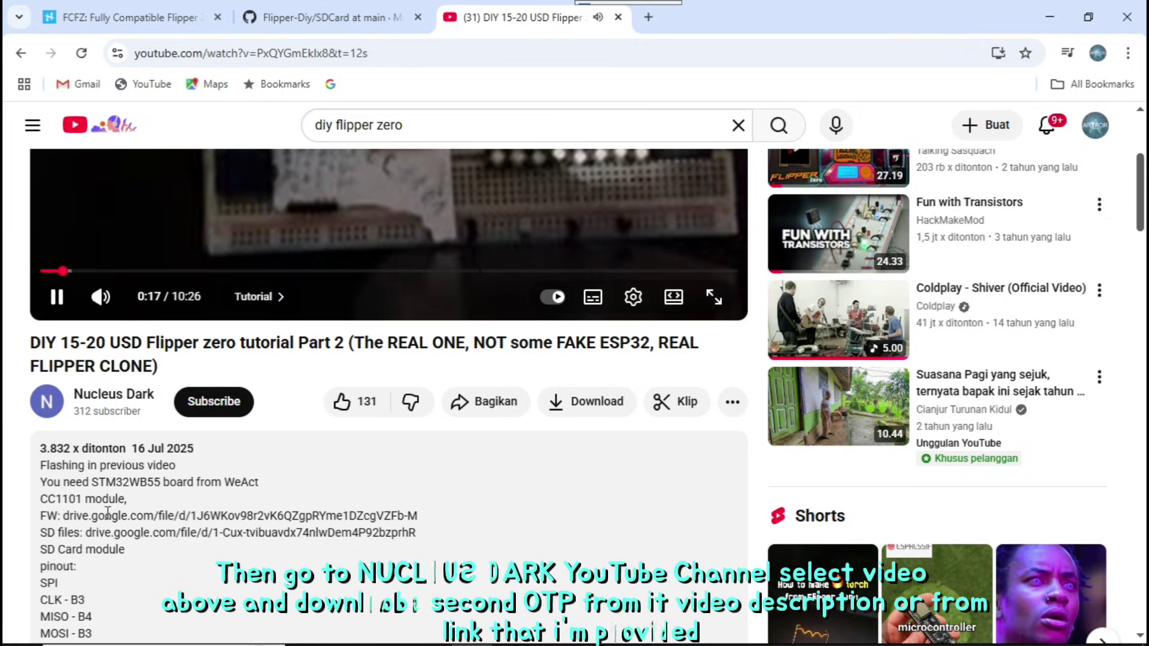
left_click_drag(42, 515, 445, 513)
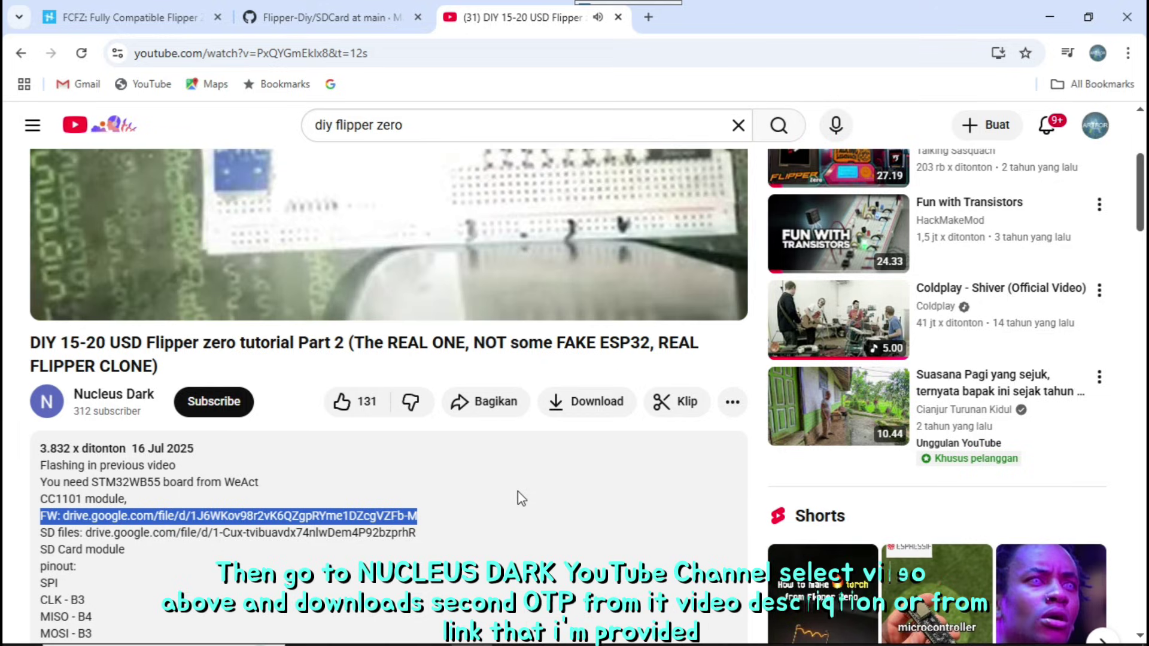
scroll(633, 335, "up", 4)
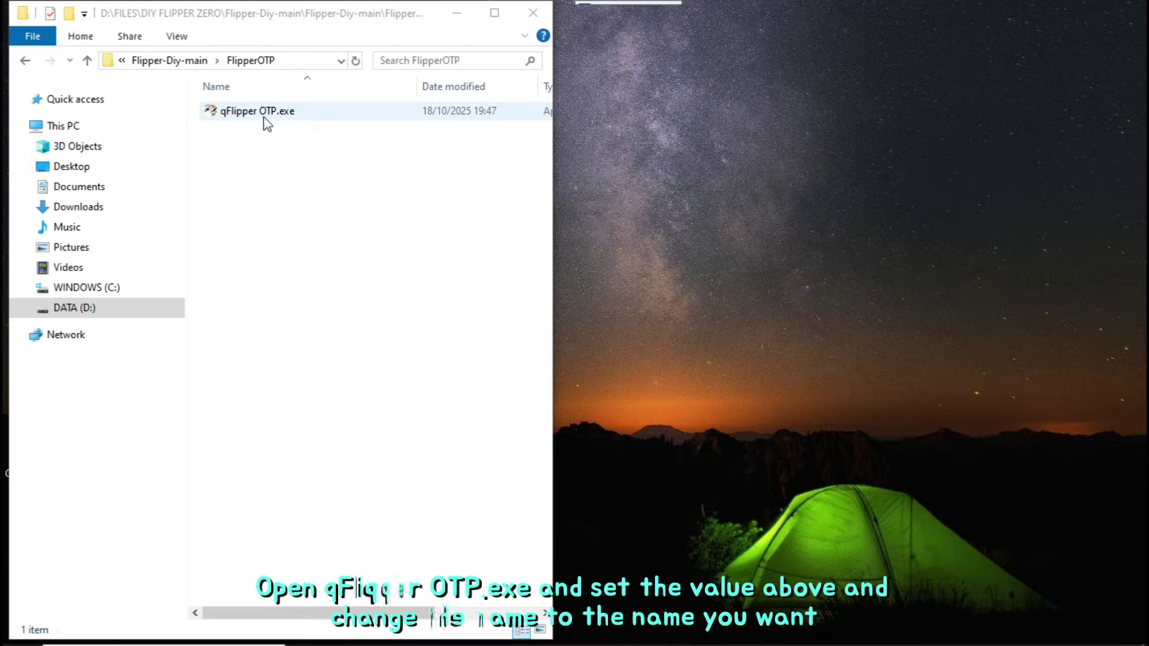
Step: Launch qFlipper OTP.exe, set the display model to mgg and the device name to ARTFOR
double_click(252, 112)
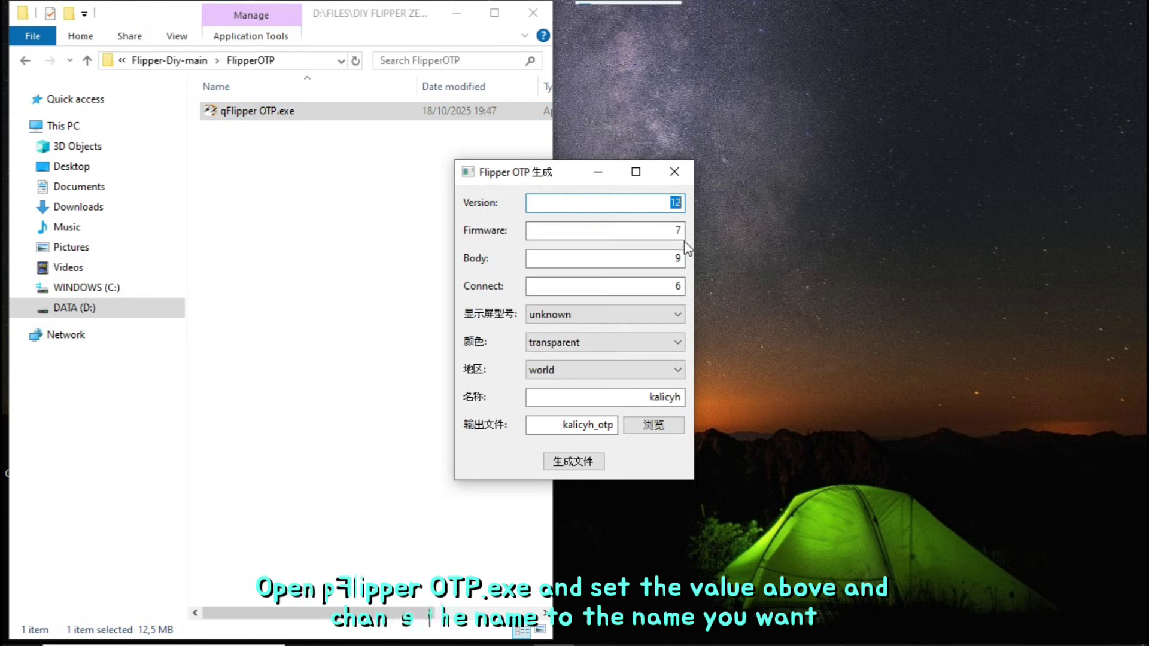
left_click(680, 325)
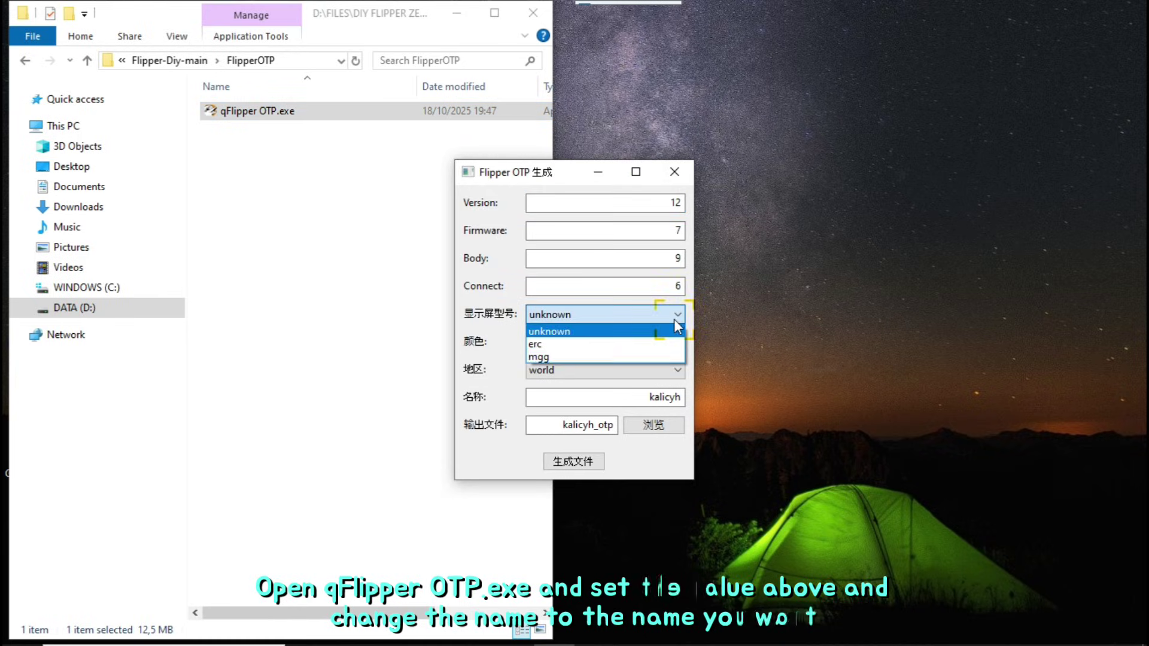
left_click(665, 357)
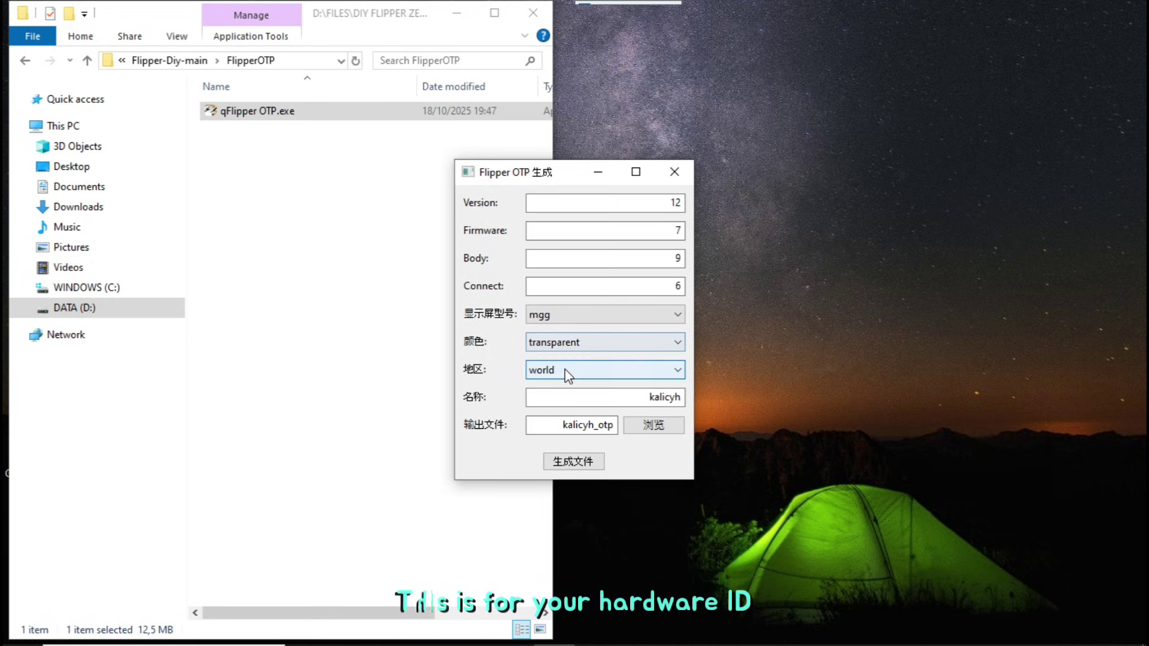
left_click_drag(650, 399, 730, 401)
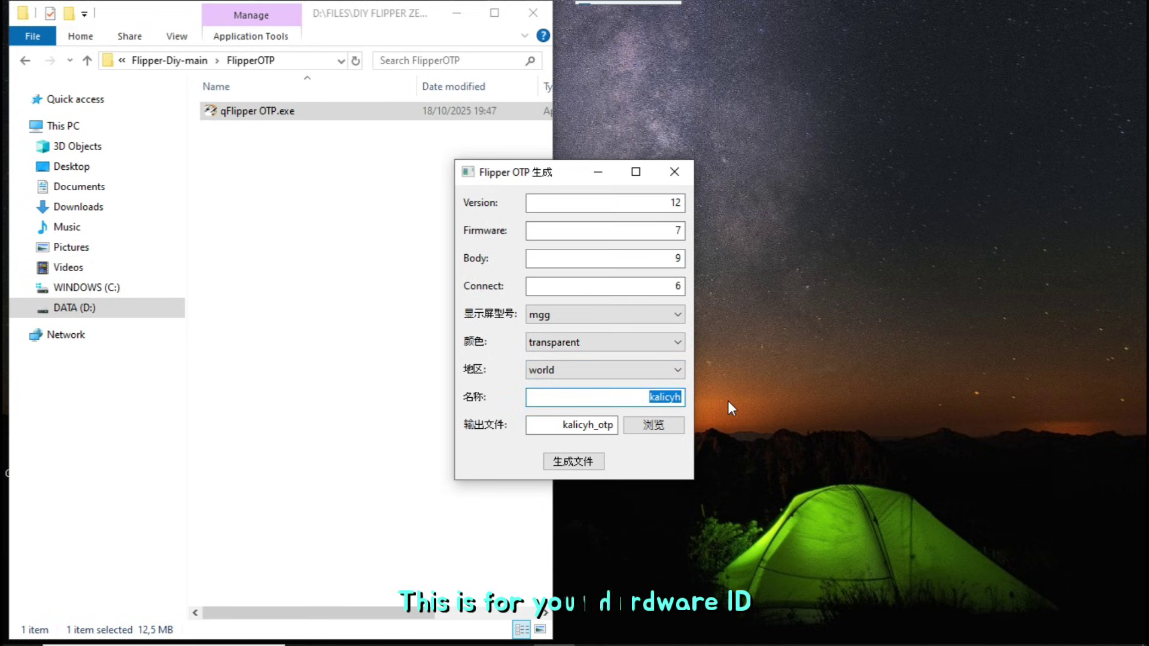
type("ARTFOR")
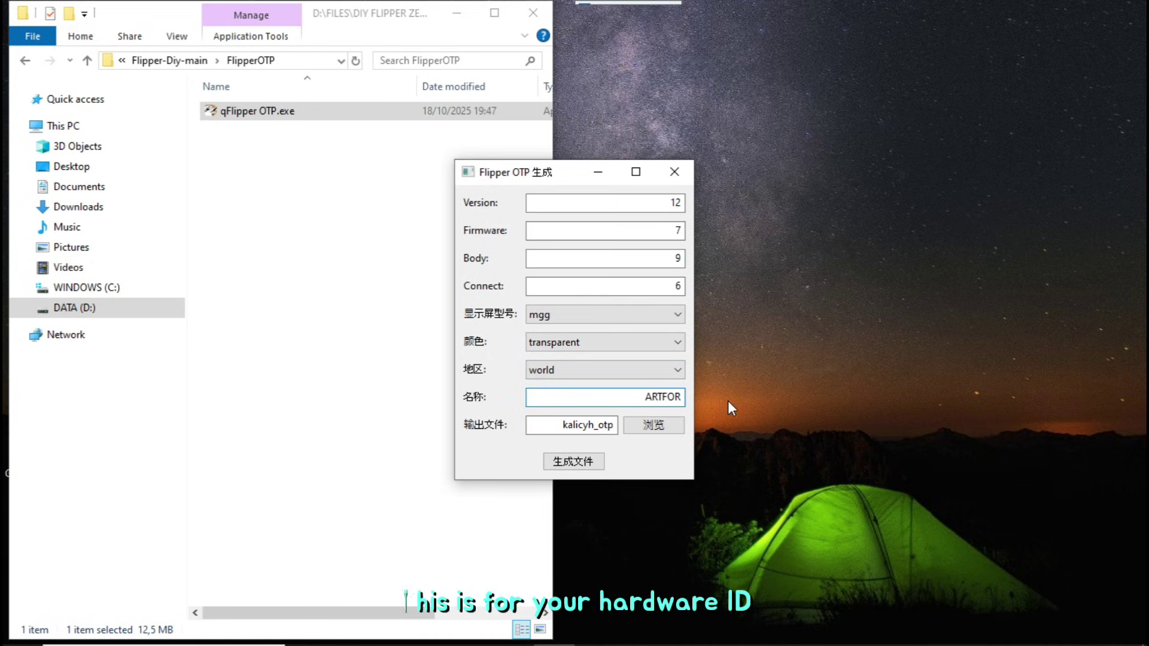
Step: Name the output file artfor_otp and generate the OTP file
left_click_drag(594, 426, 580, 429)
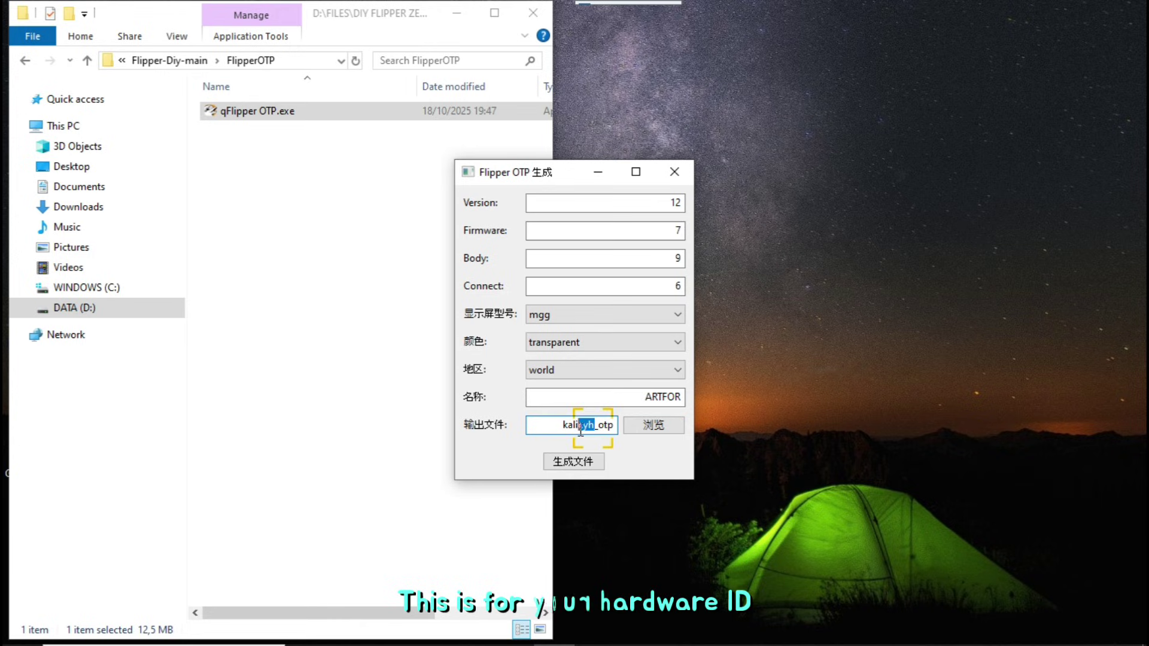
type("artf")
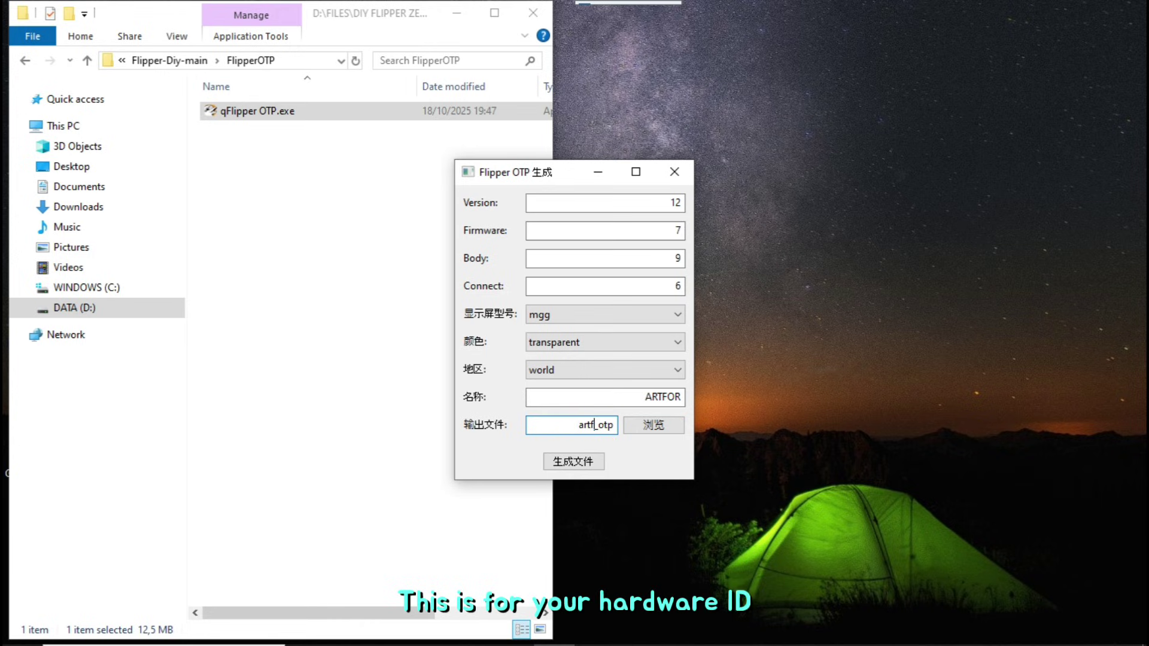
type("or")
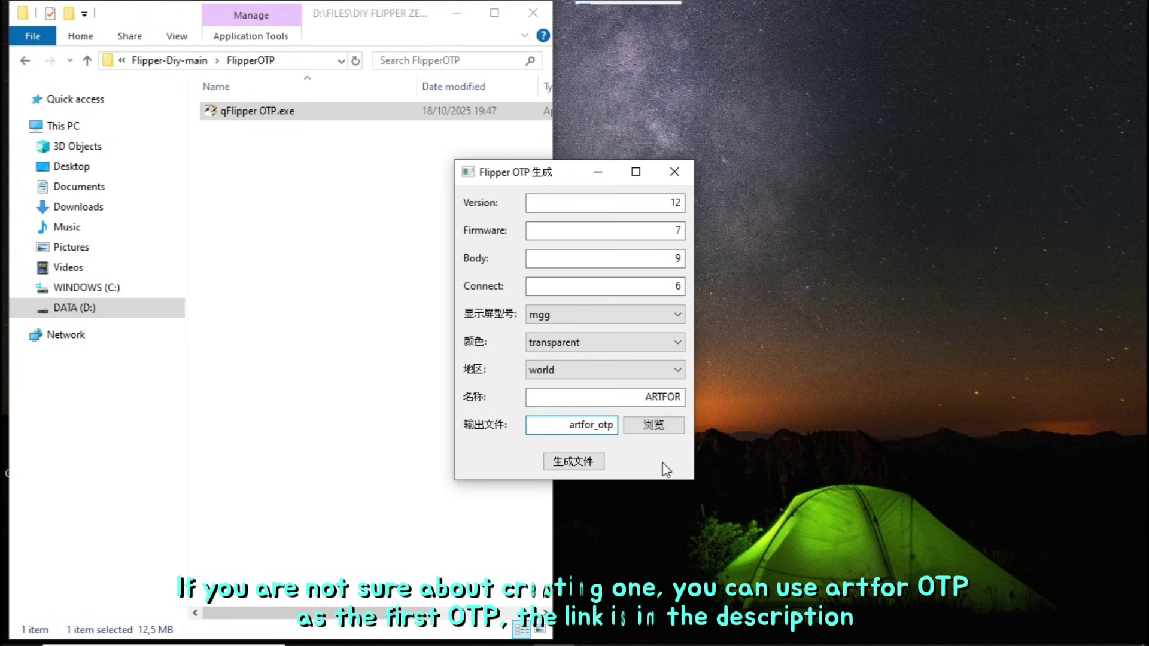
left_click(572, 465)
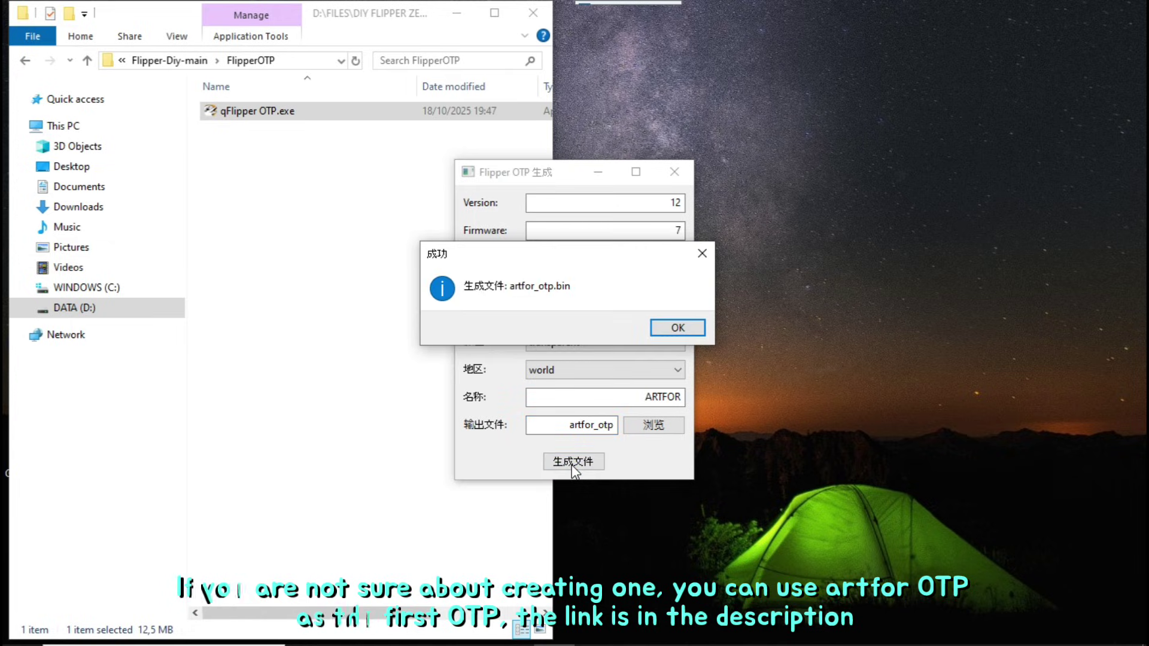
left_click(679, 328)
left_click_drag(574, 175, 836, 216)
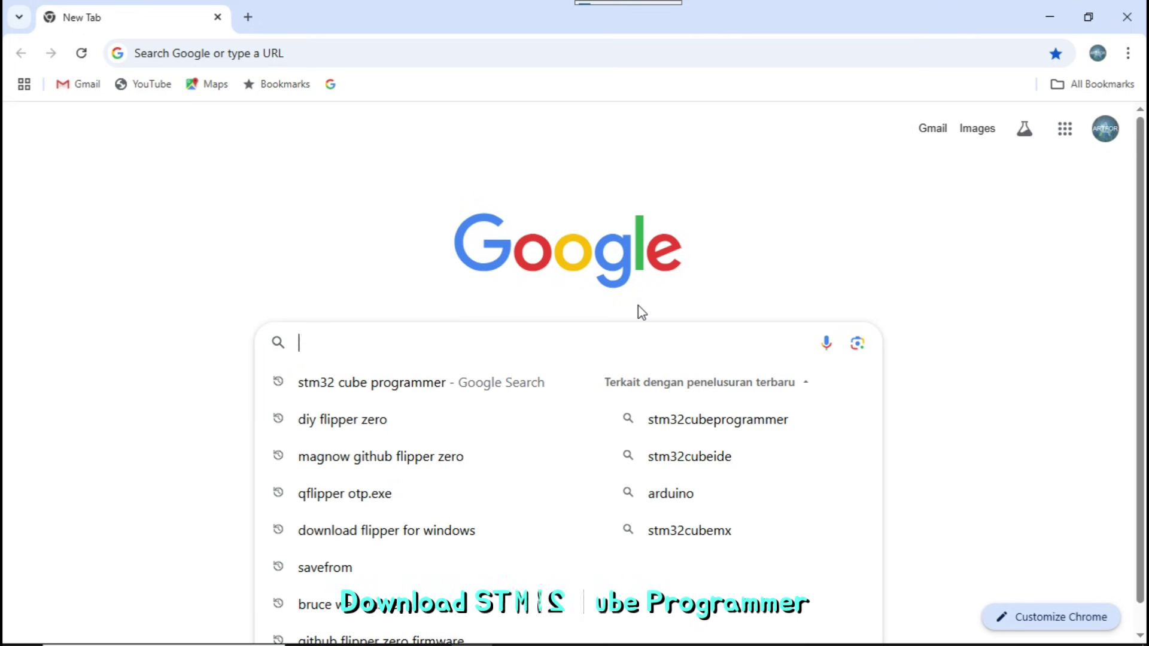
Step: Search Google for "stm32 cube programmer" and find the software download table on ST's STM32CubeProg page
type("stm32 cube programmer")
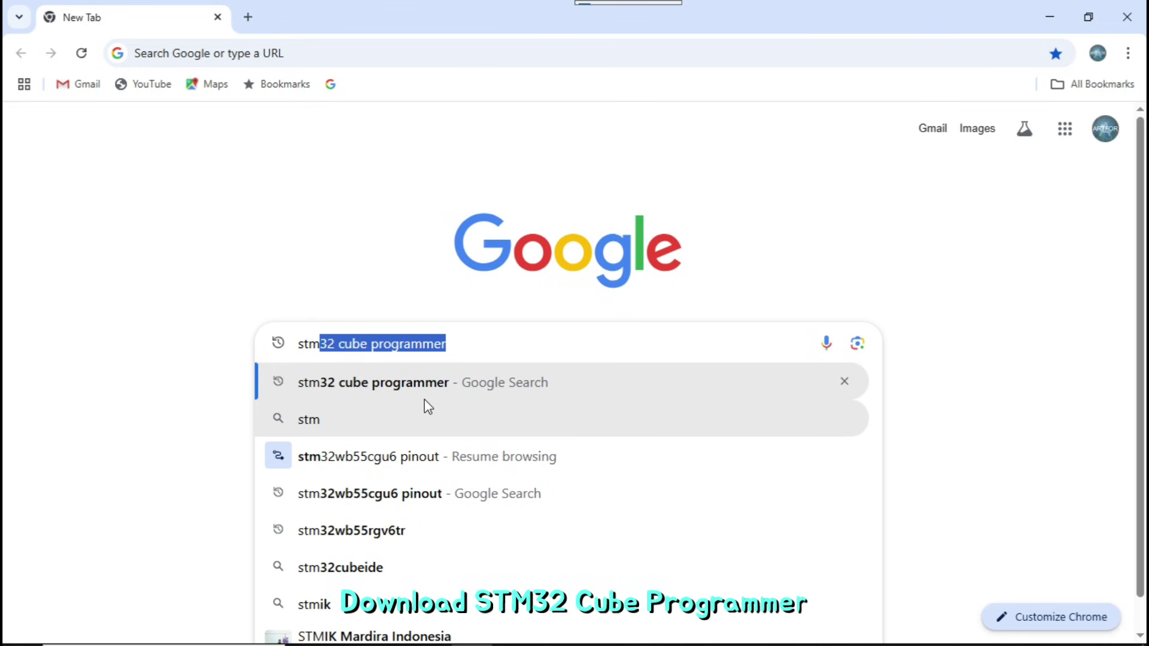
left_click(408, 390)
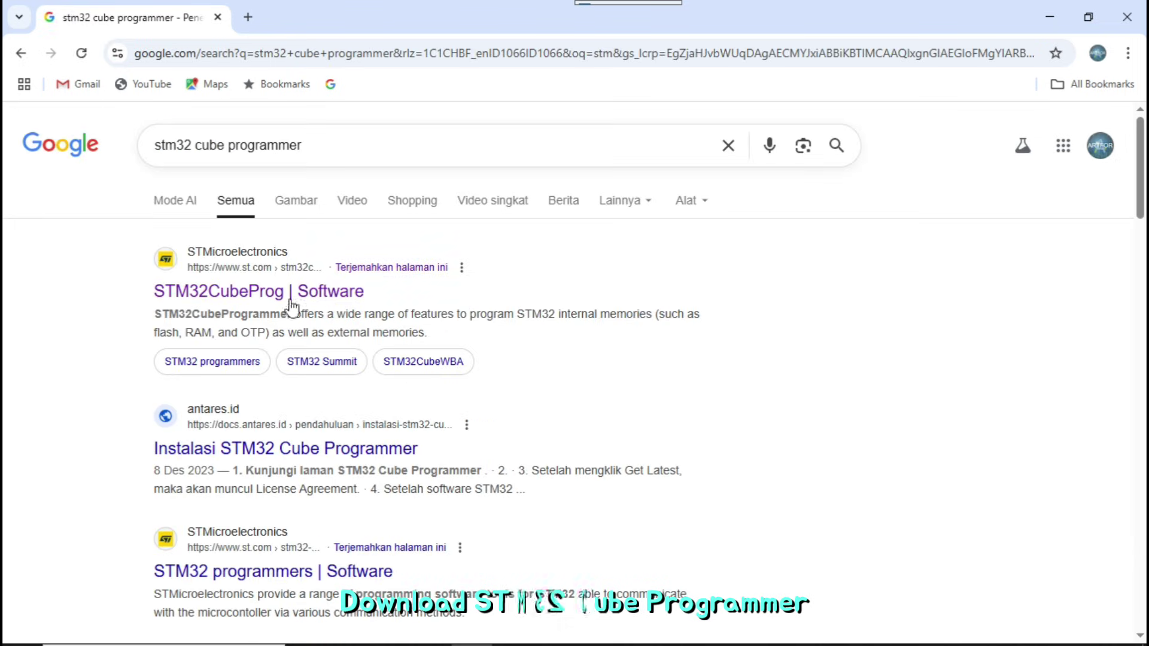
left_click(262, 294)
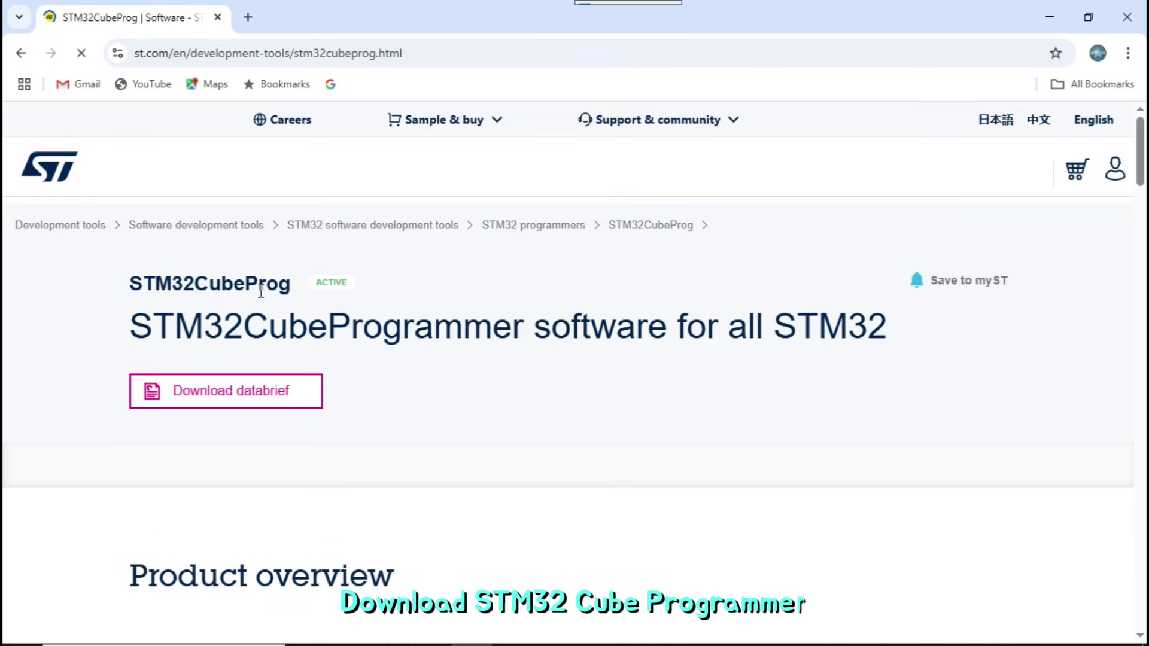
scroll(454, 258, "down", 8)
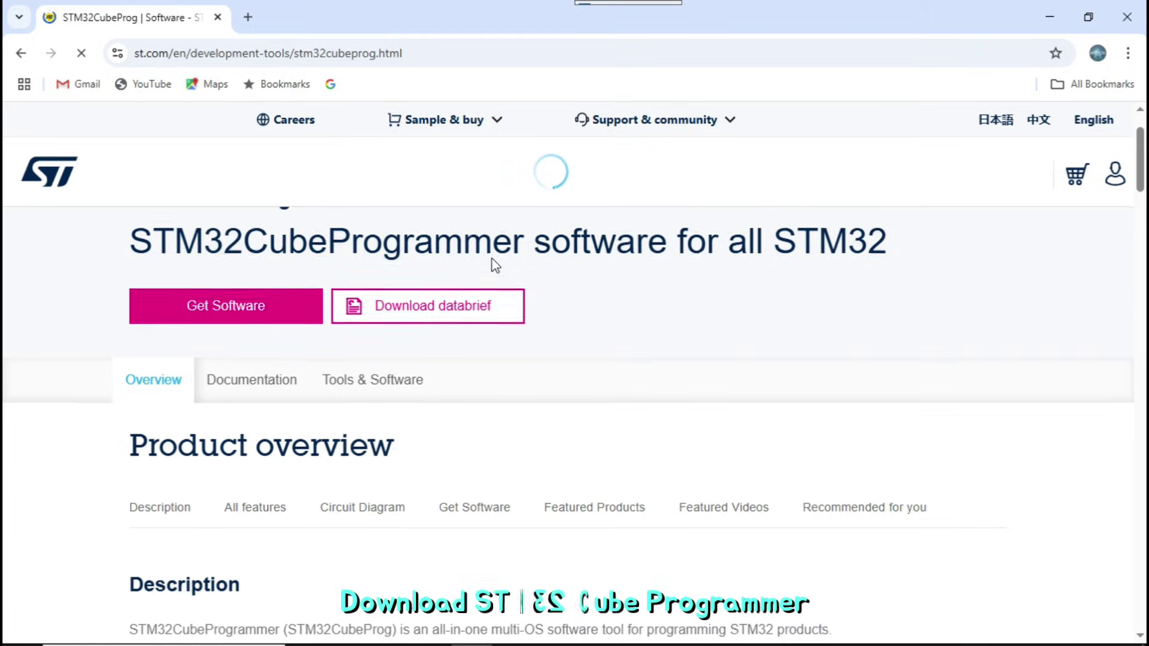
scroll(579, 264, "down", 15)
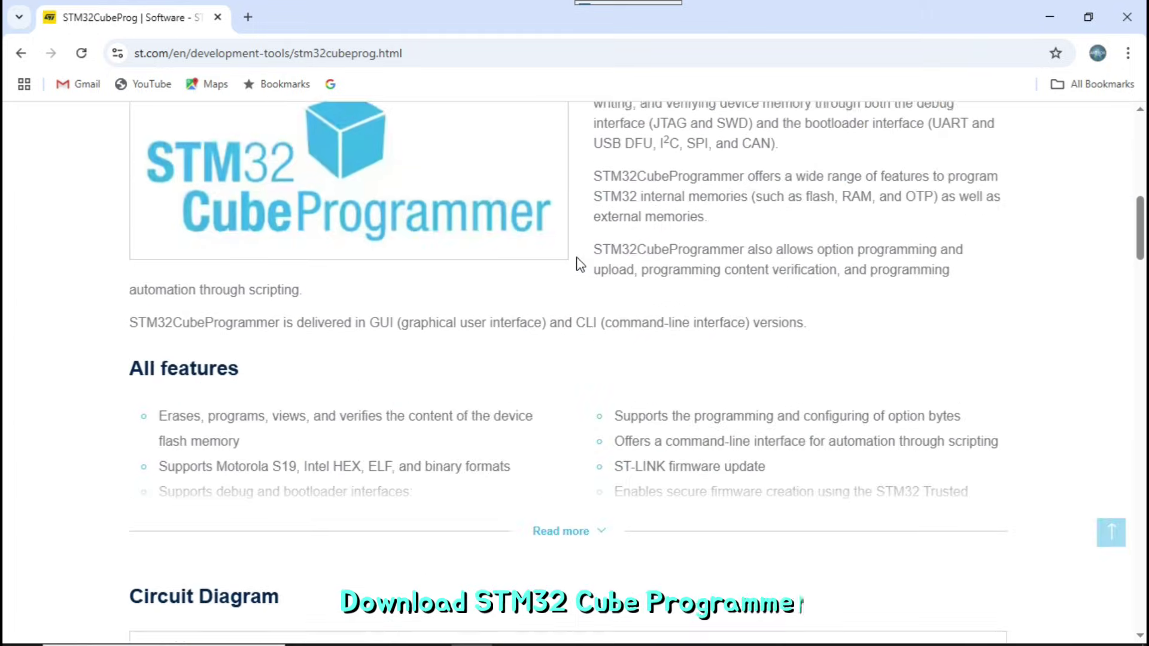
scroll(580, 264, "down", 4)
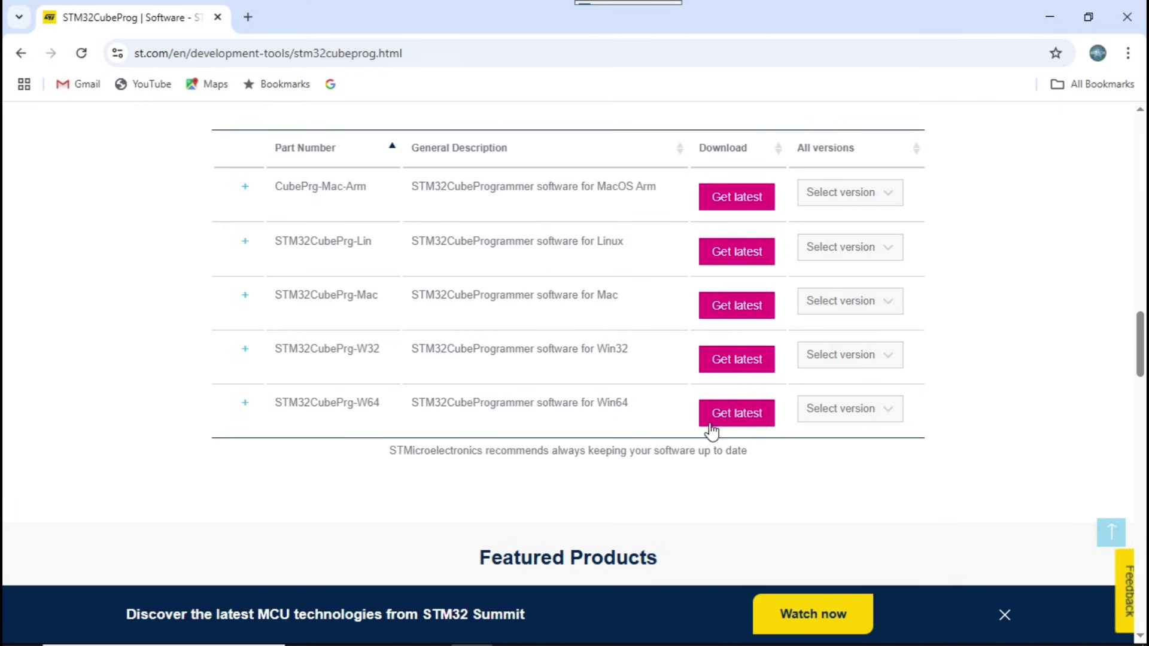
left_click(742, 419)
scroll(755, 362, "down", 4)
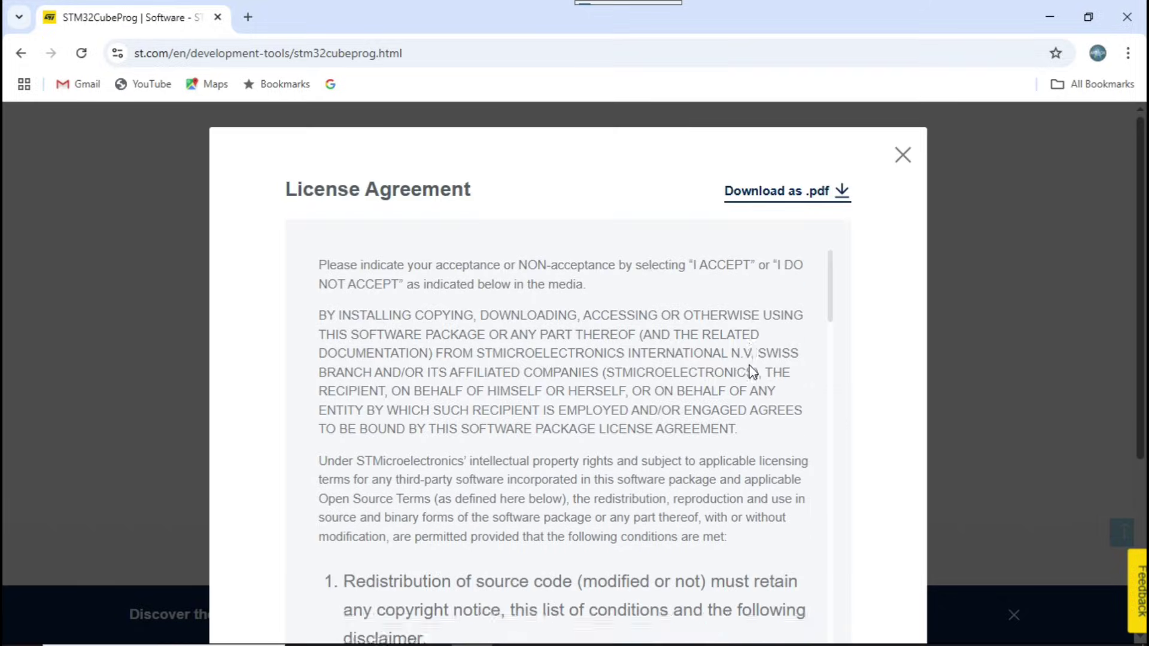
scroll(760, 354, "down", 3)
left_click(902, 156)
Step: Choose the newest listed version of STM32CubePrg-W64 for download and accept its license agreement
scroll(891, 335, "down", 2)
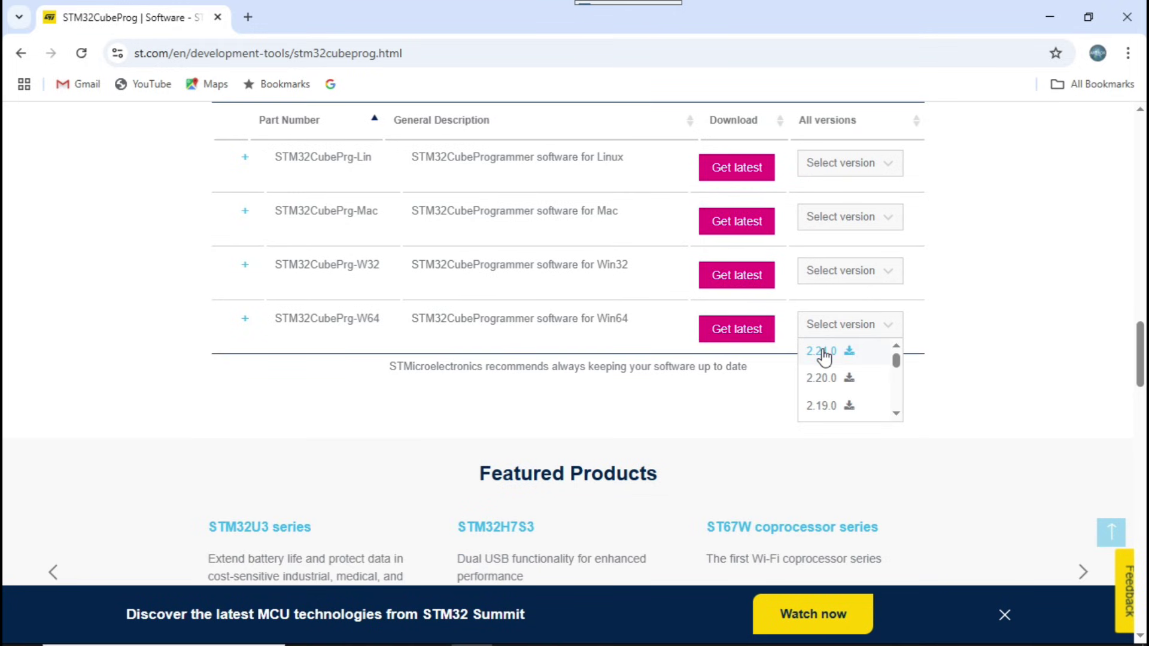
left_click(823, 356)
scroll(808, 323, "down", 6)
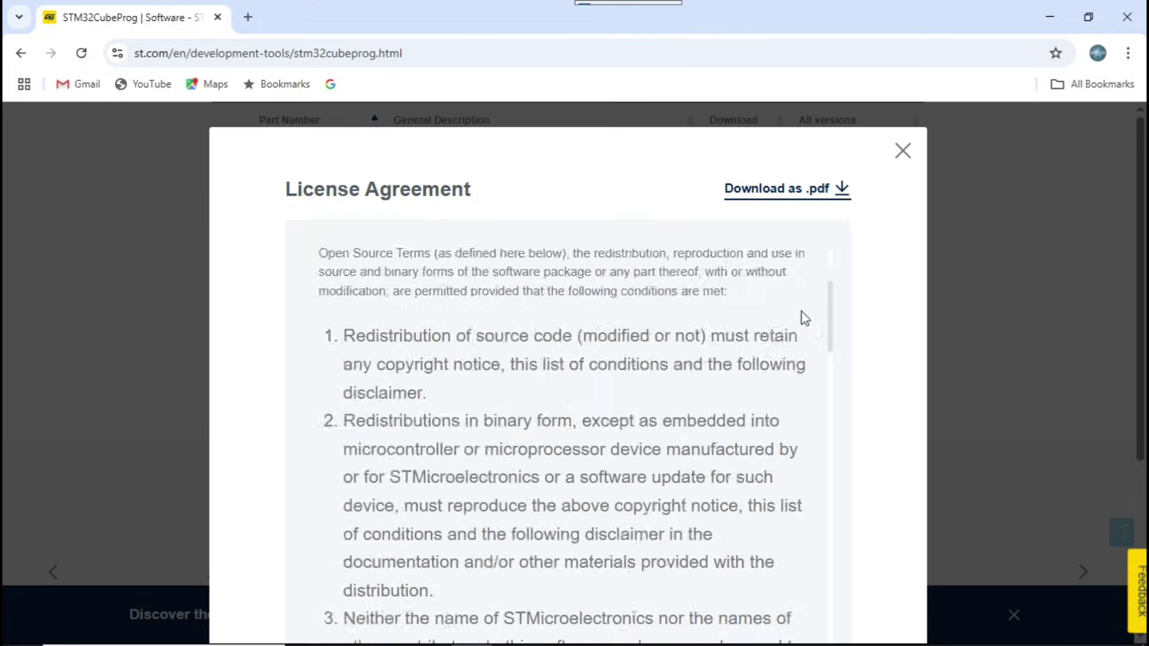
scroll(878, 296, "down", 3)
scroll(803, 405, "down", 3)
left_click(808, 551)
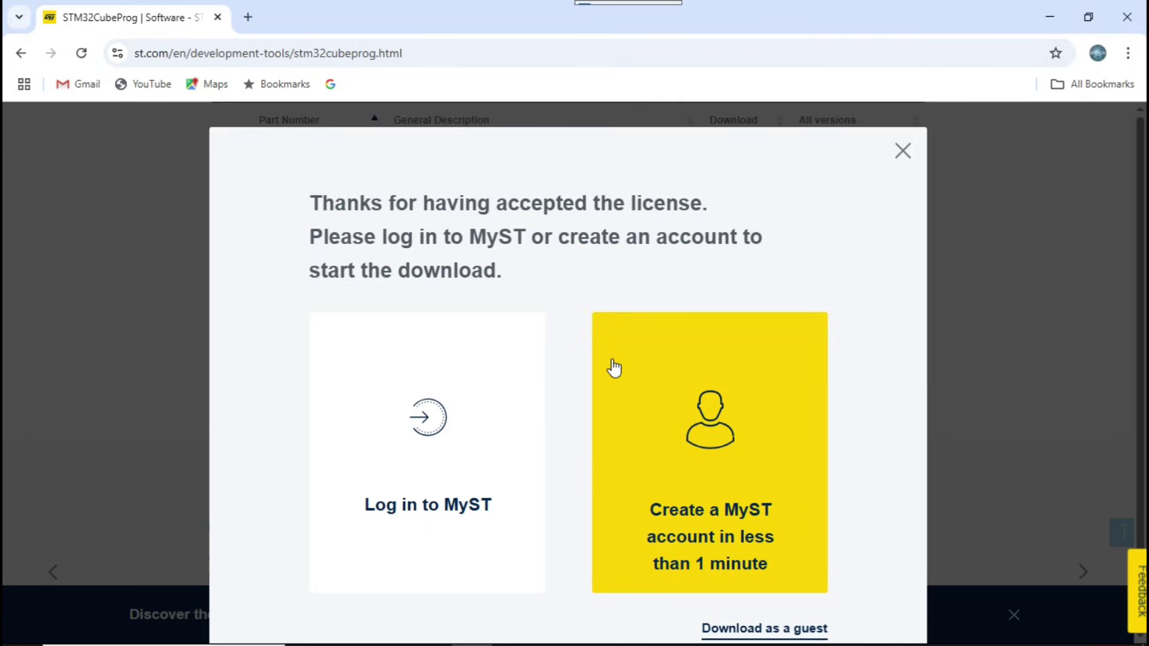
Step: Continue the download as a guest and look through the guest request form
scroll(614, 368, "down", 2)
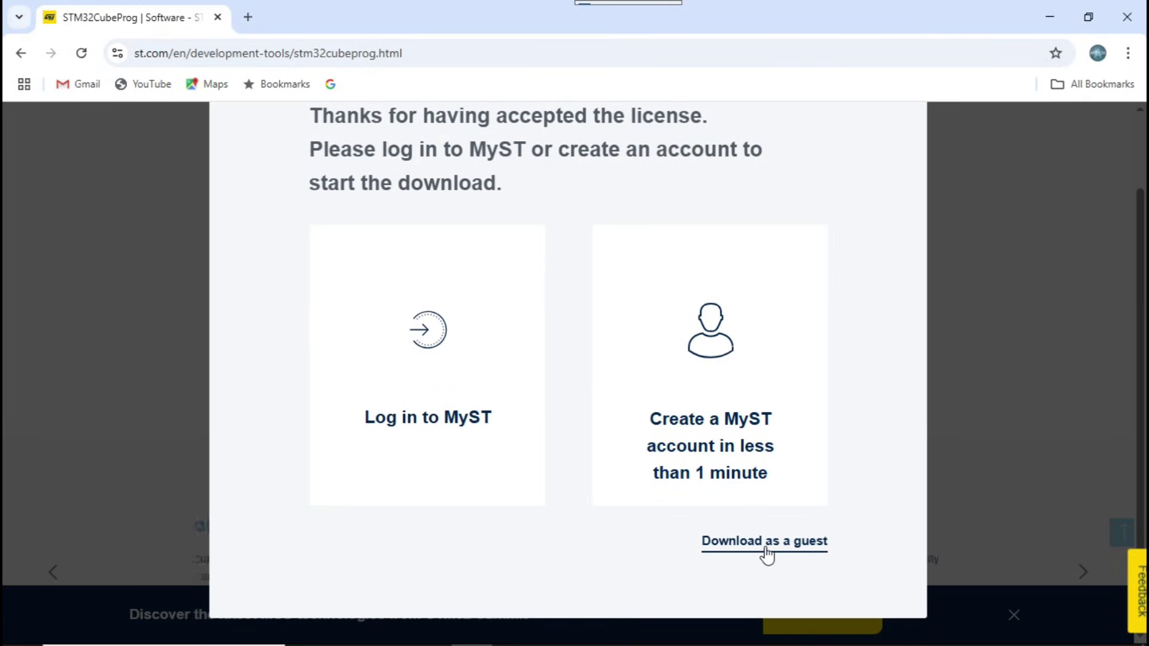
left_click(766, 545)
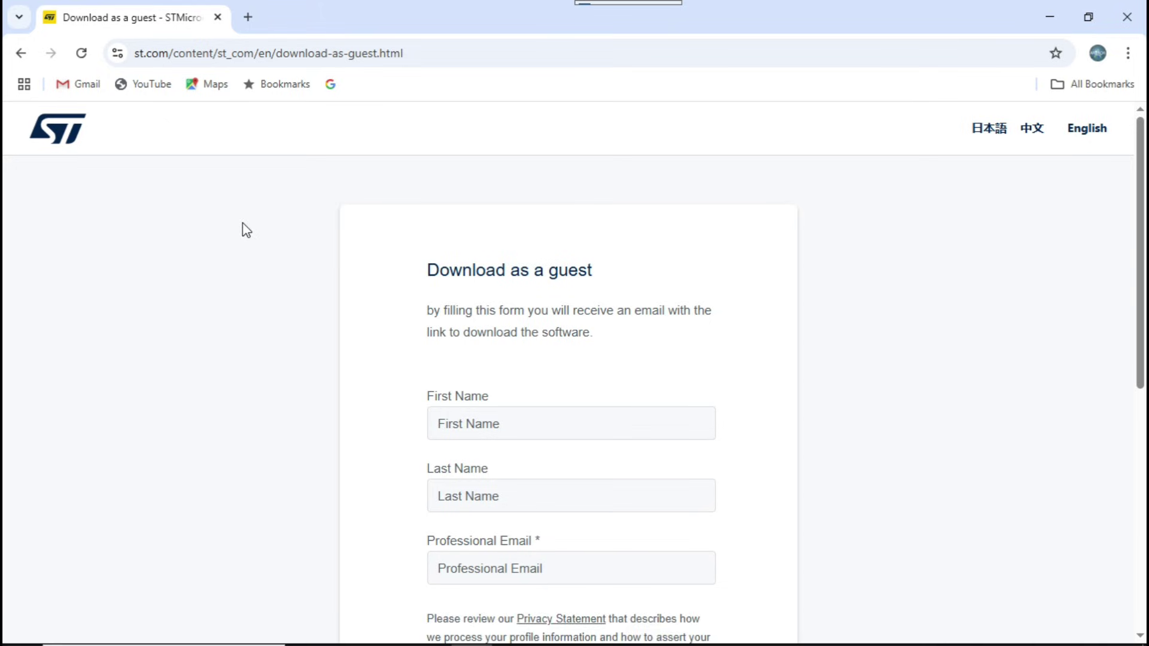
scroll(235, 246, "down", 5)
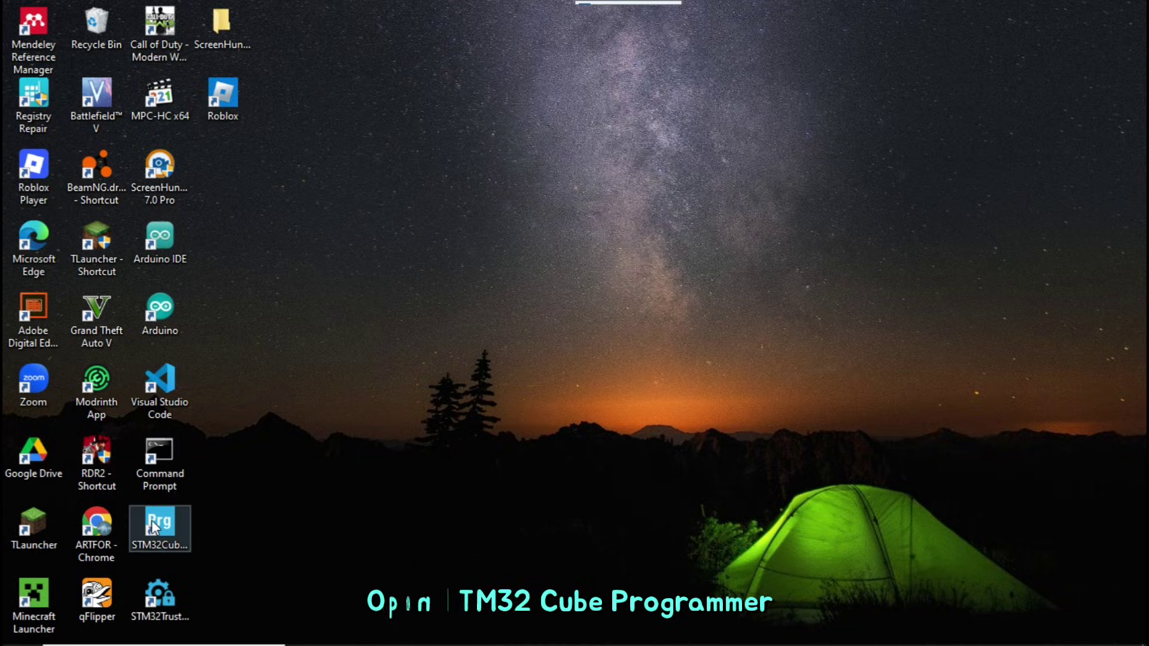
Step: Launch STM32CubeProgrammer maximized and connect to the board over USB, refreshing the ports to find USB1
double_click(152, 519)
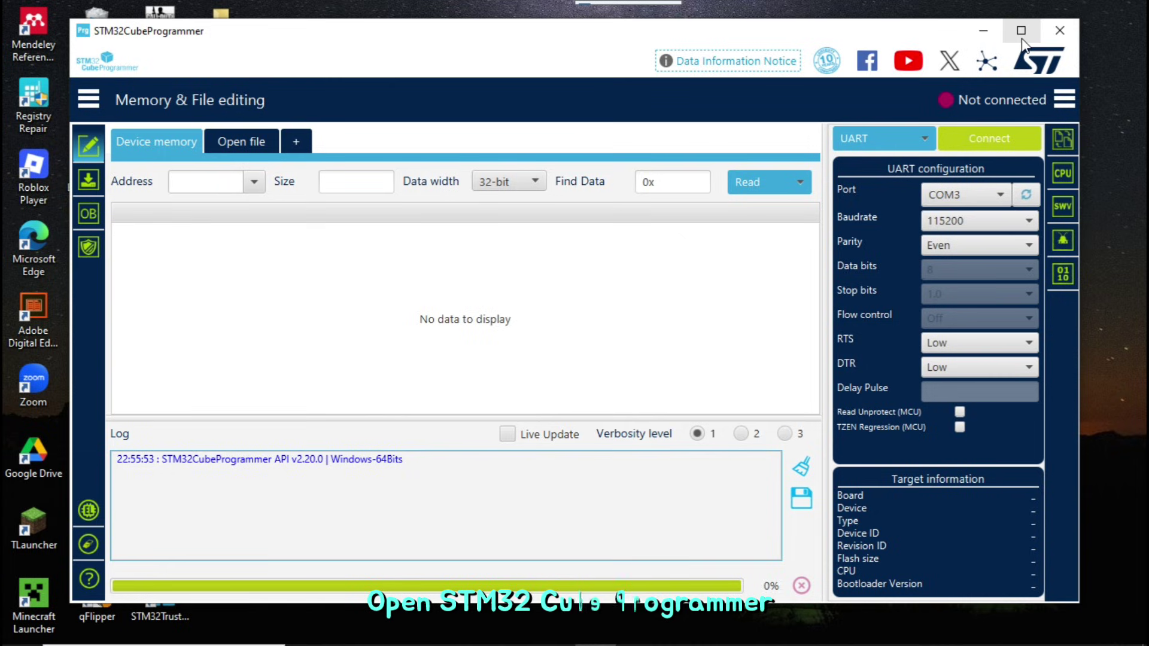
left_click(1027, 36)
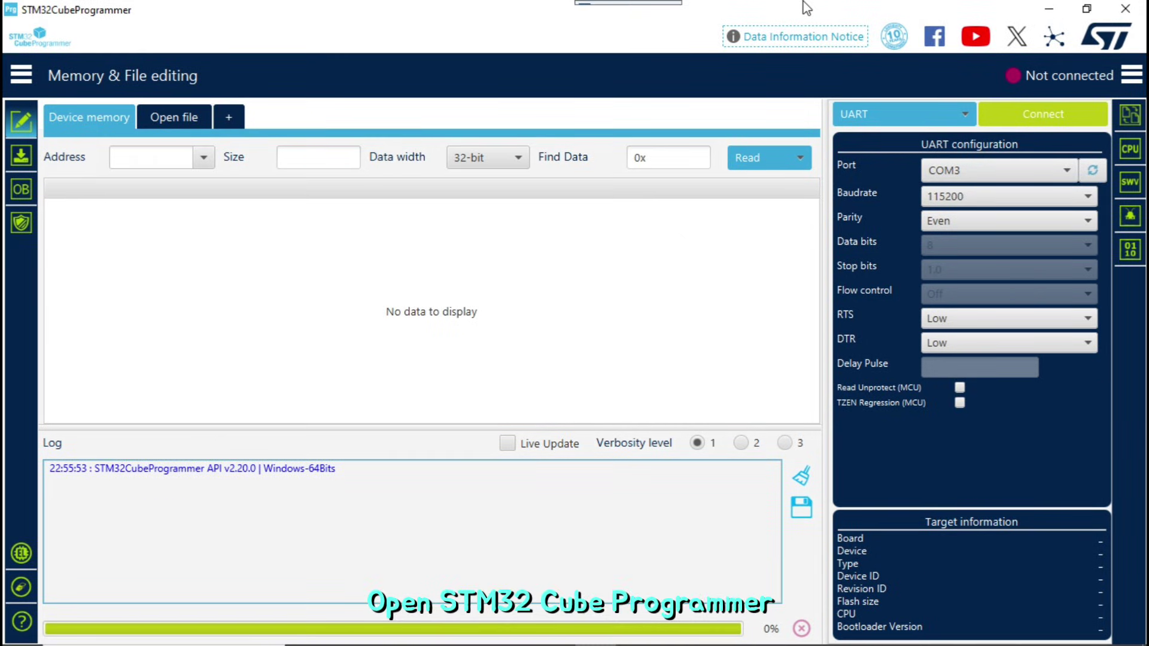
left_click(965, 116)
left_click(858, 205)
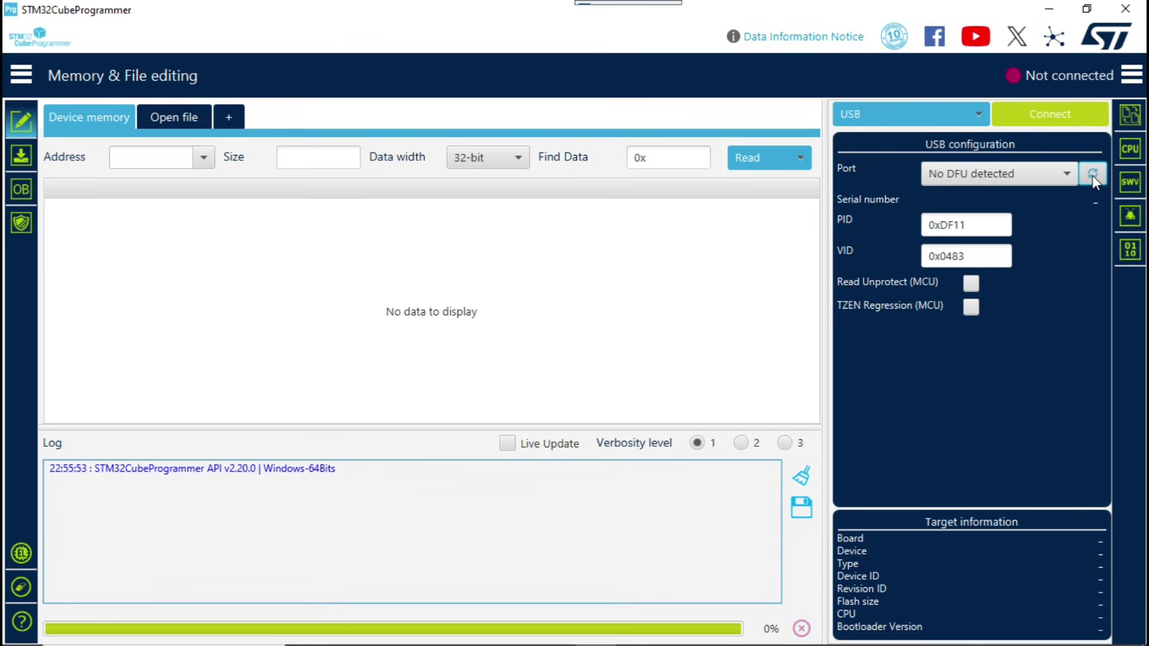
left_click(1093, 175)
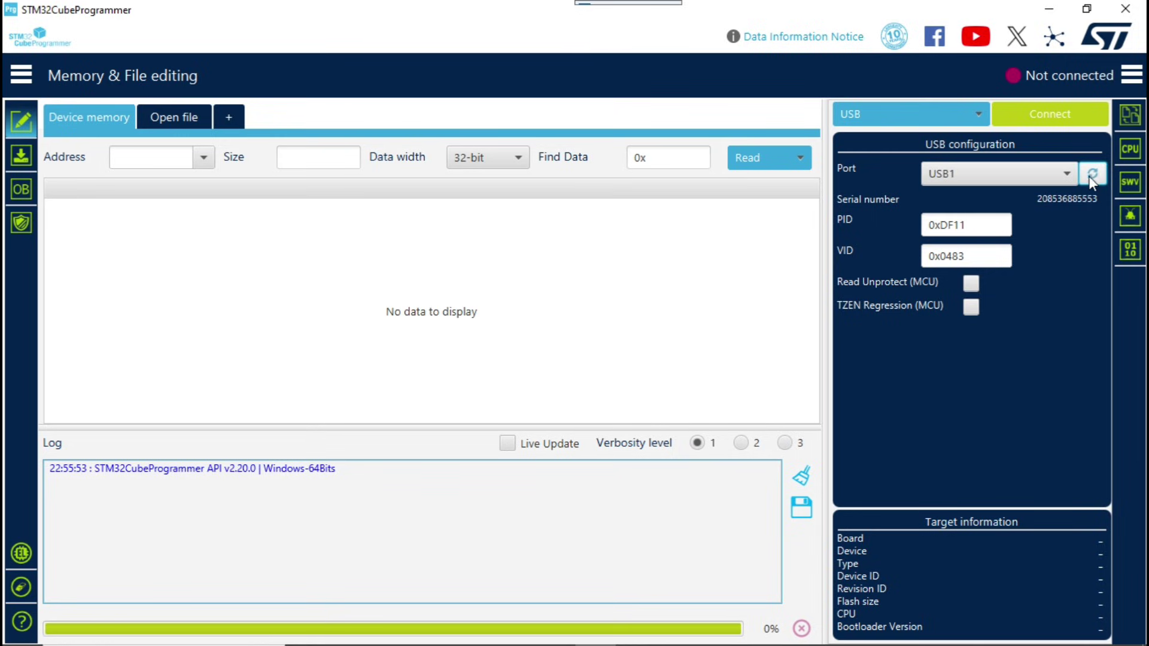
left_click(1045, 116)
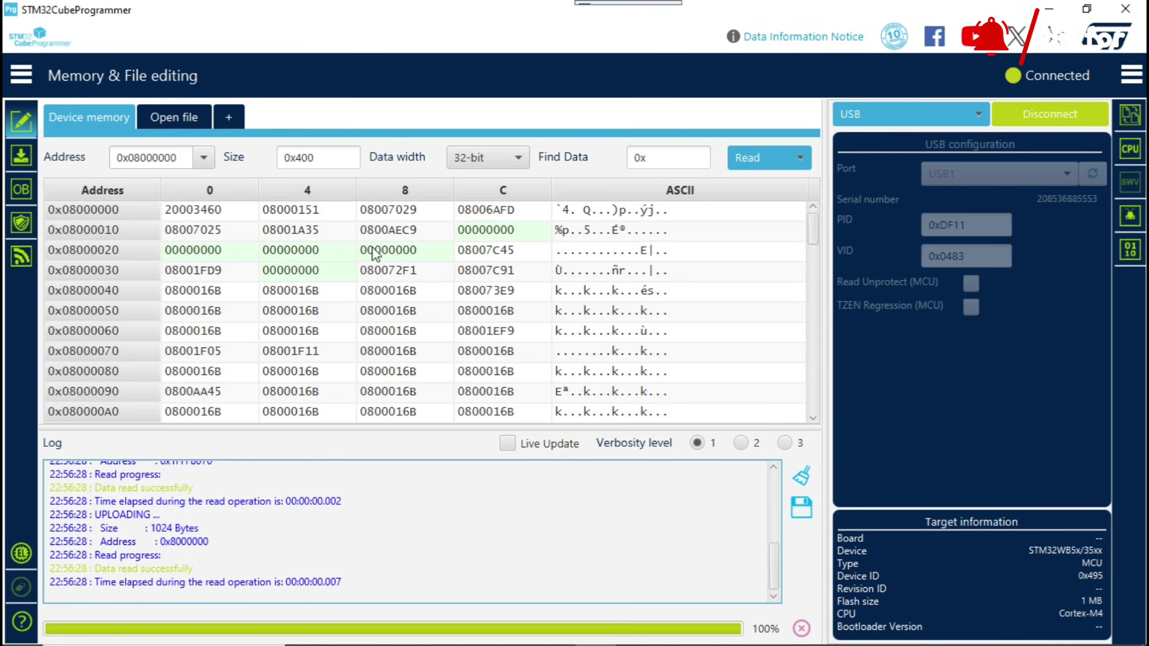
Step: Switch to Erasing & Programming and load artfor_otp.bin from the FlipperOTP folder as the file to program
left_click(22, 157)
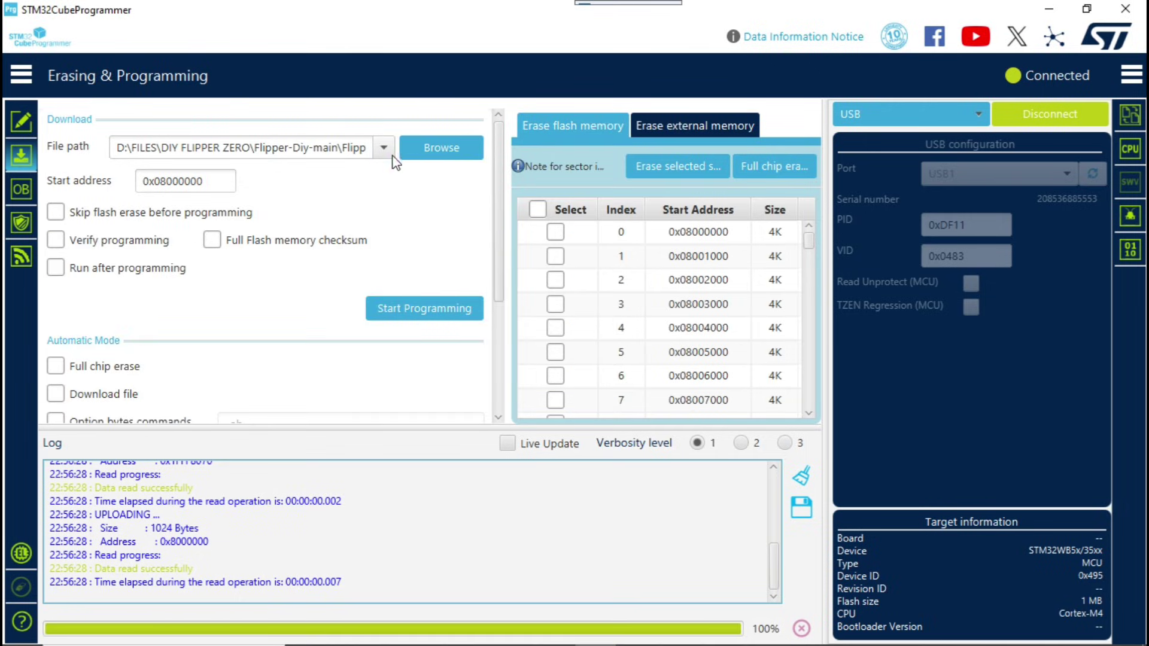
left_click(429, 157)
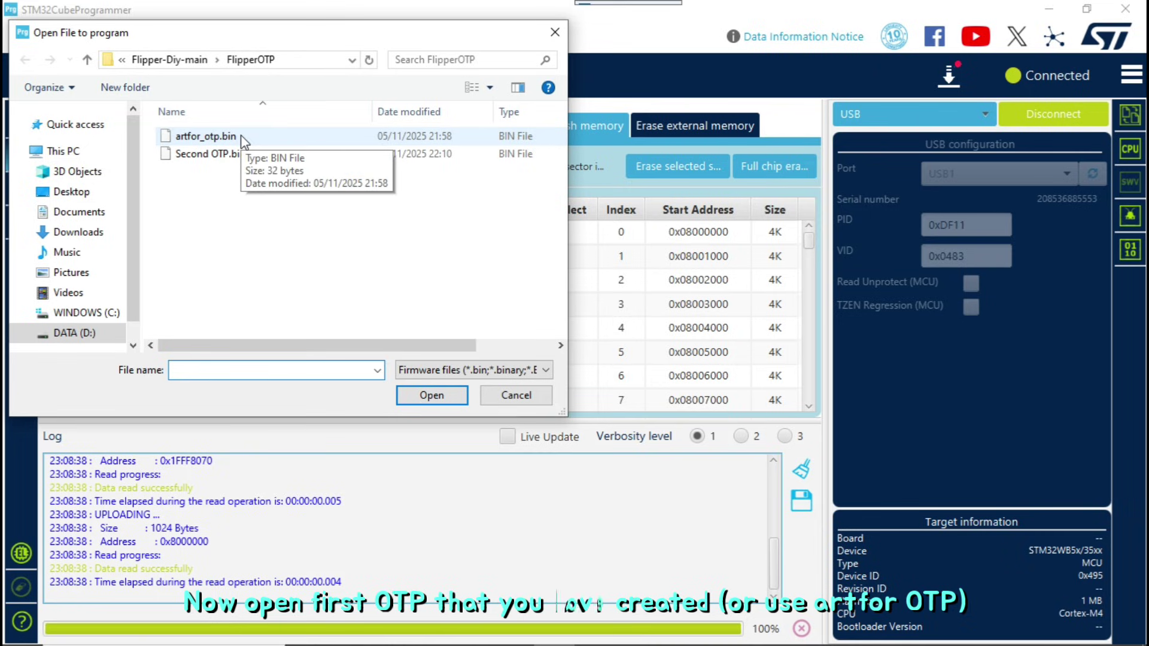
double_click(206, 136)
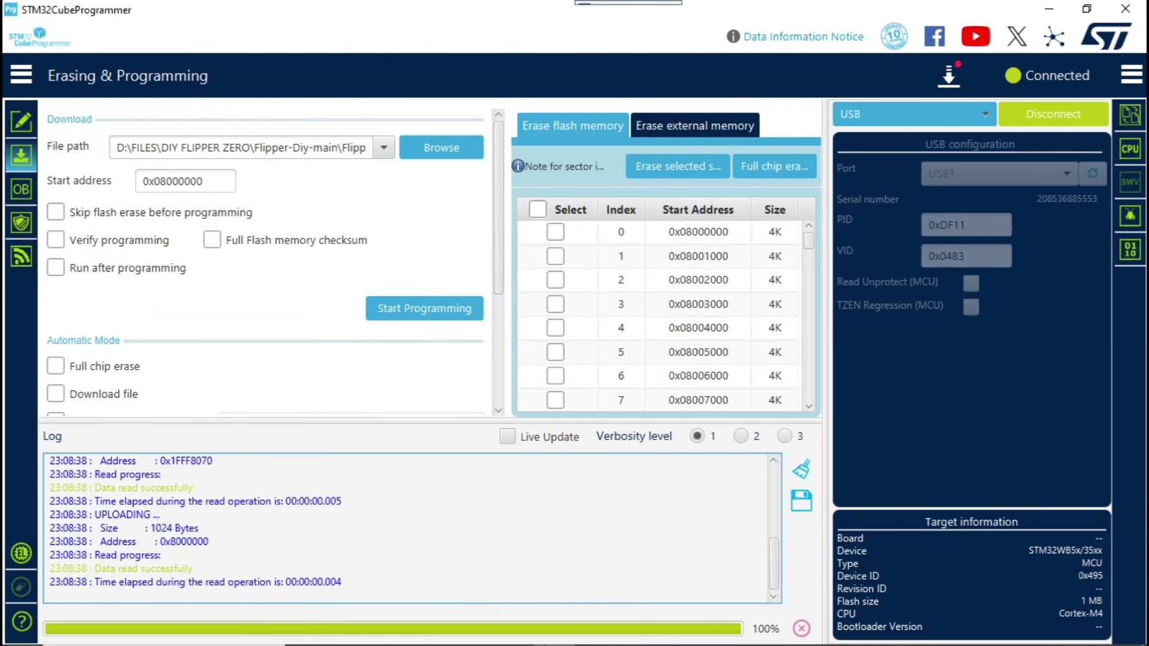
Step: Open OTP ADRESSES.txt from the FlipperOTP folder in File Explorer and copy the first OTP address, 0x1FFF7000
mouse_move(432, 639)
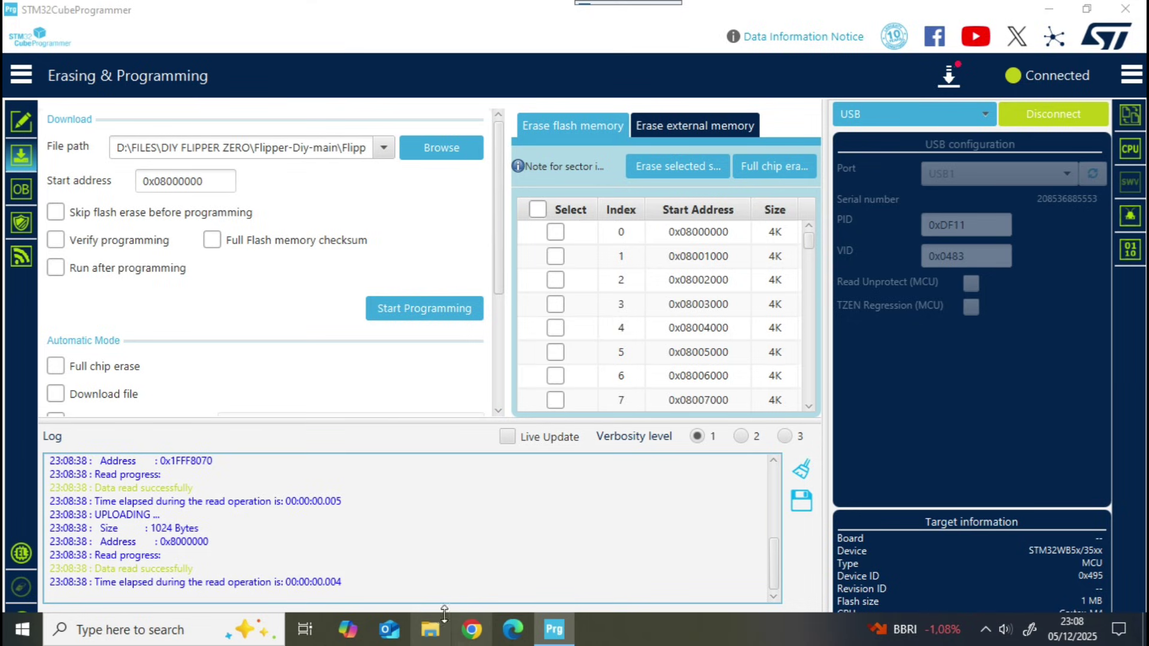
left_click(442, 623)
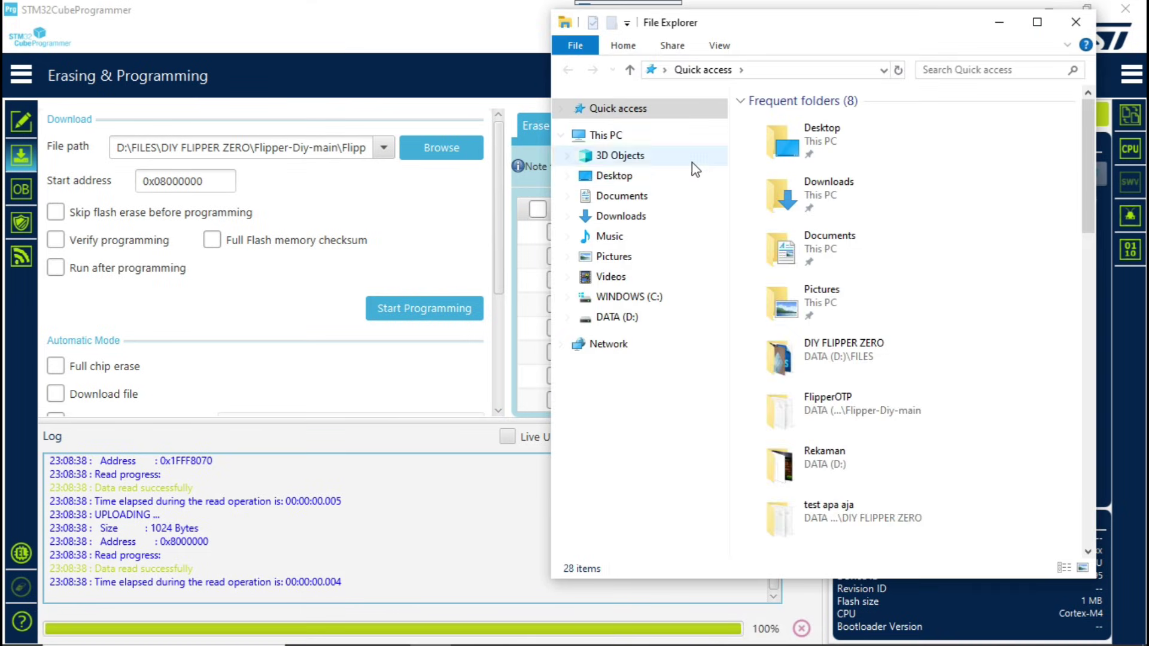
double_click(828, 397)
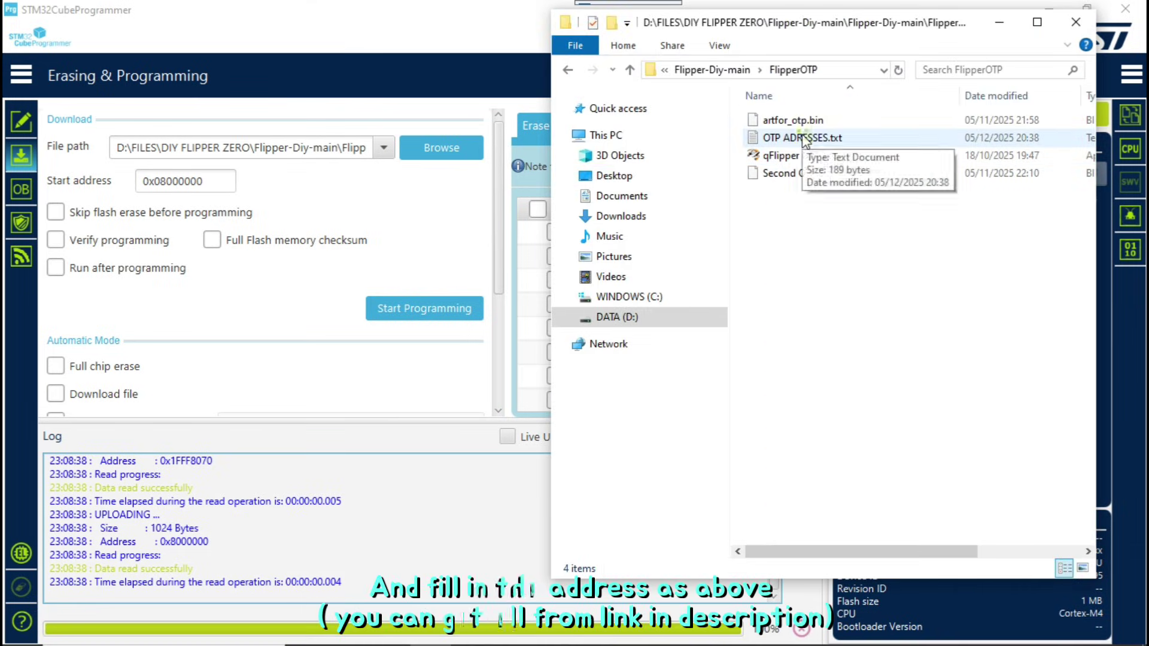
double_click(793, 139)
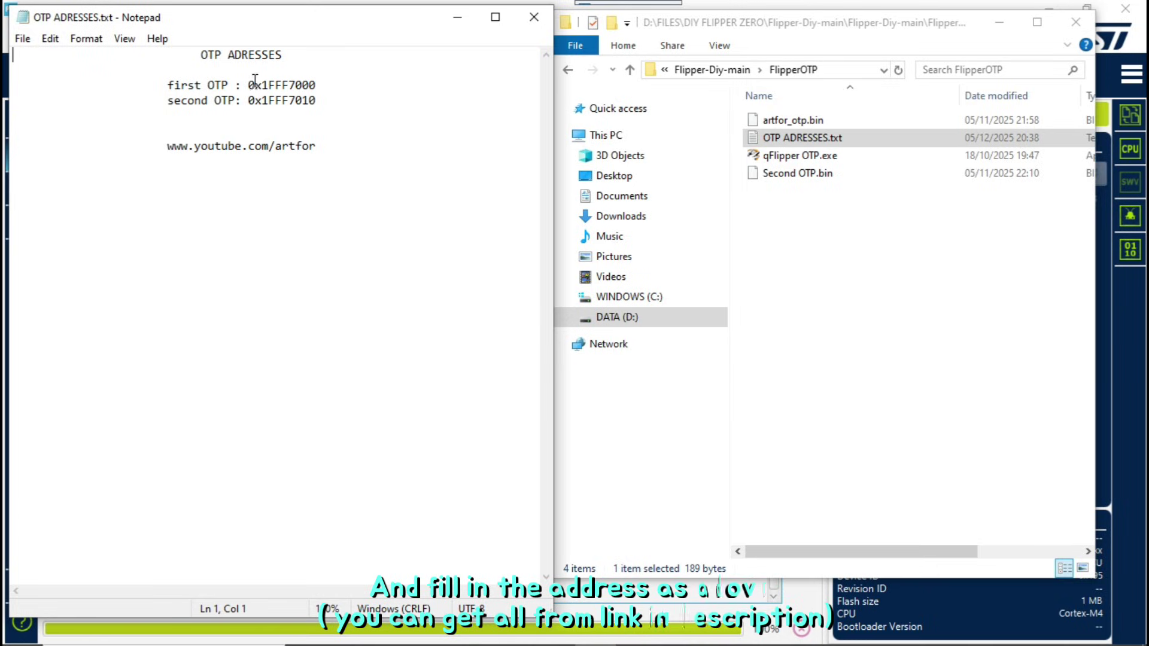
left_click_drag(253, 82, 319, 85)
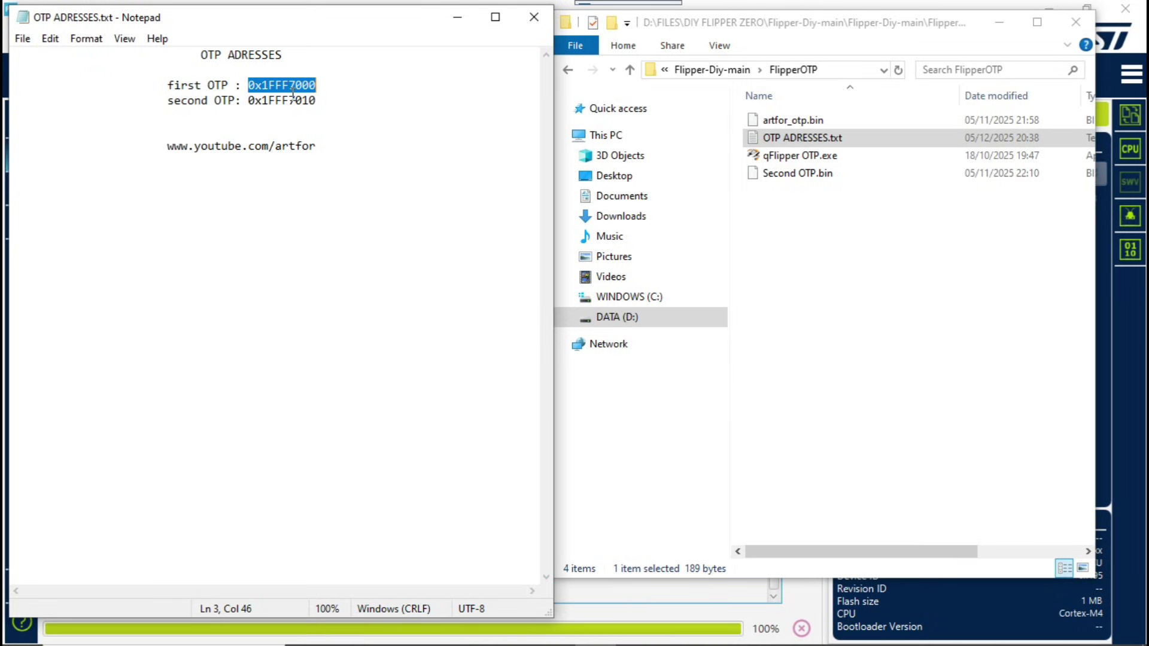
right_click(297, 85)
left_click(334, 137)
left_click(462, 18)
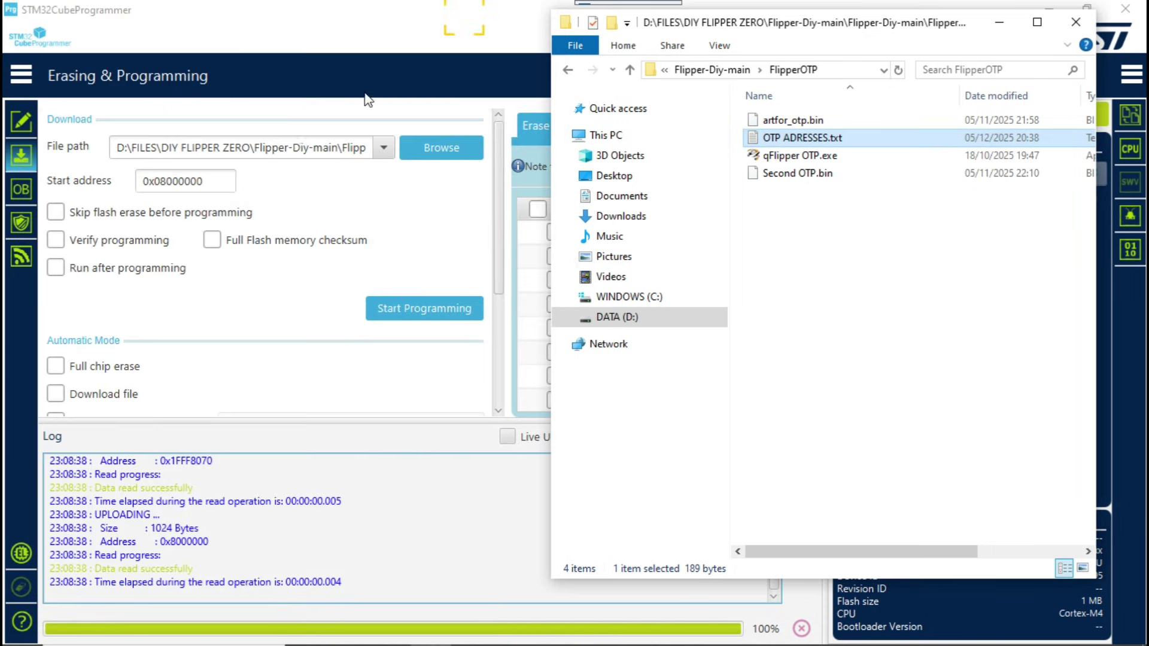
Step: Set the start address to 0x1FFF7000 and program artfor_otp.bin onto the board
left_click(151, 178)
right_click(183, 186)
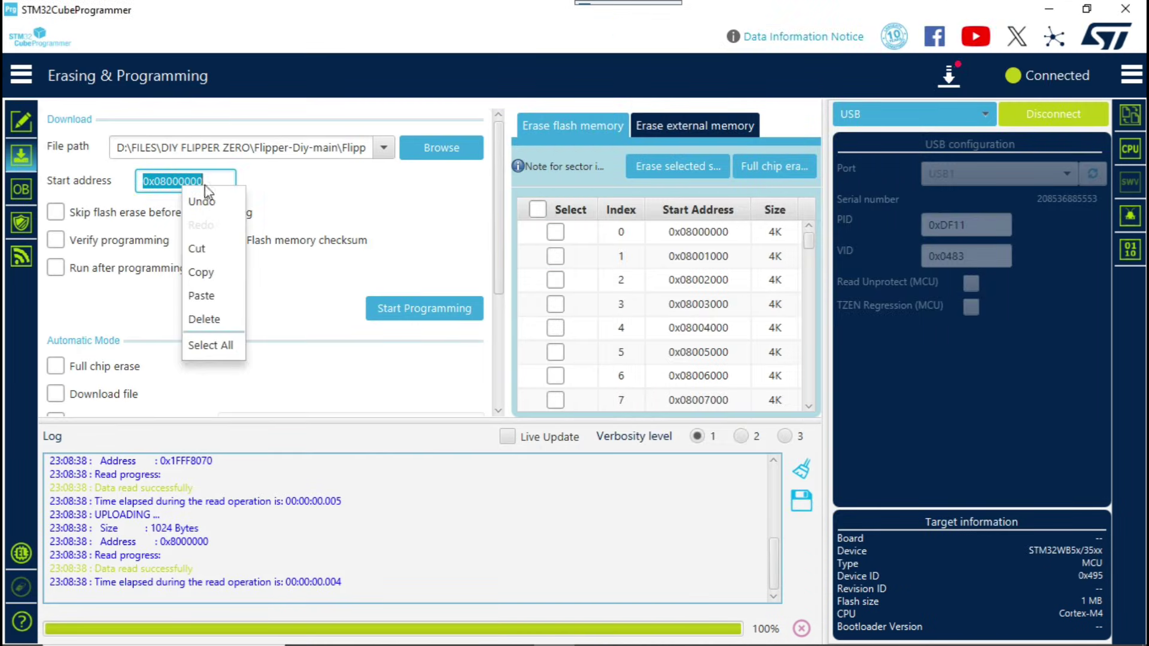
left_click(203, 292)
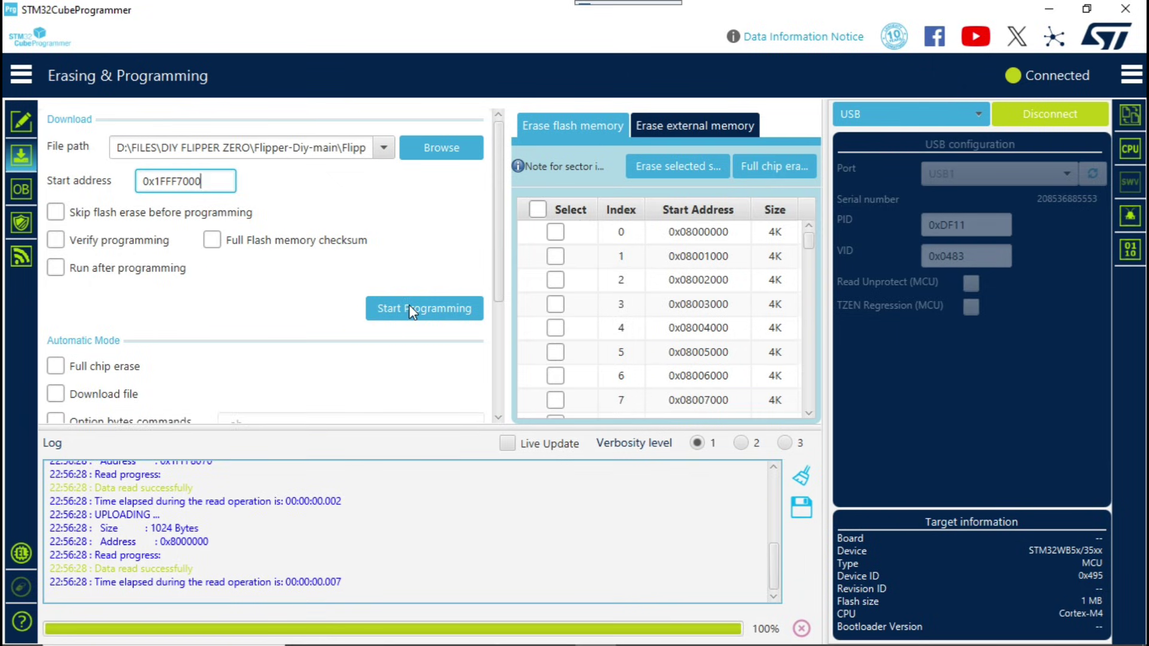
left_click(408, 304)
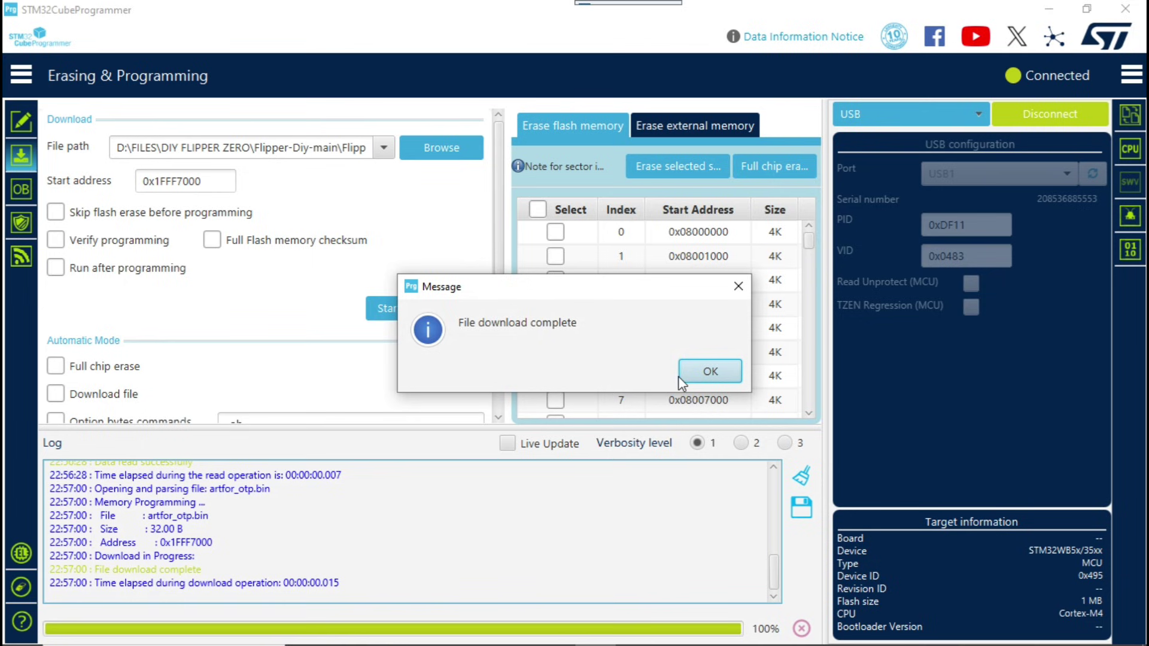
left_click(710, 374)
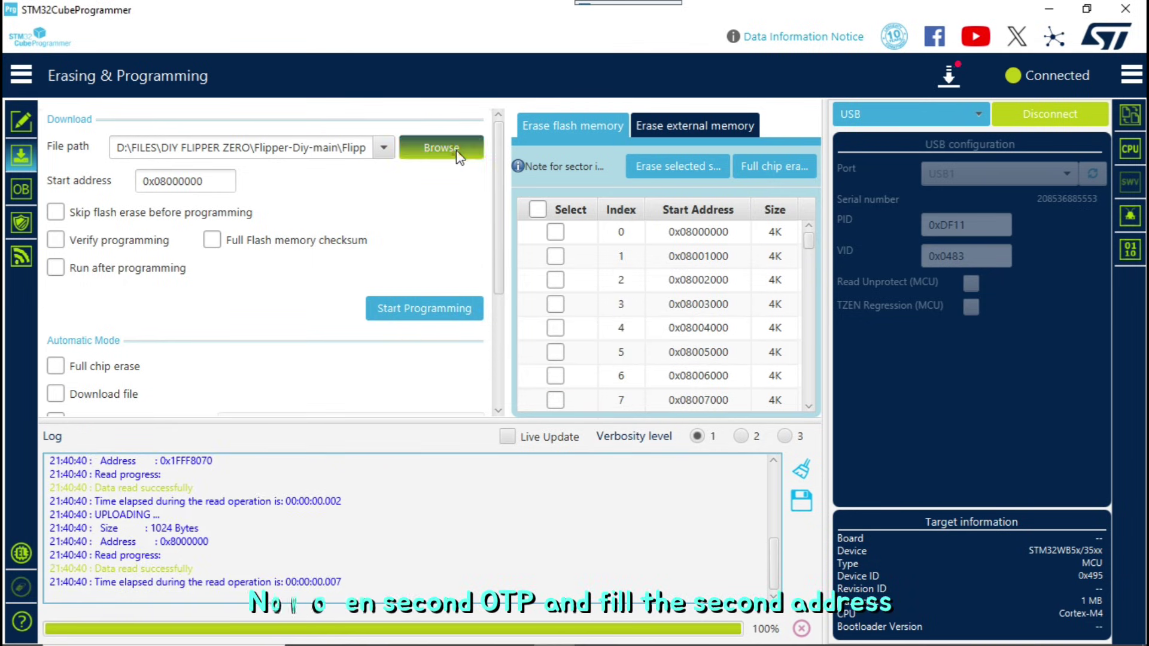
Step: Load Second OTP.bin as the file to program and copy the second OTP address, 0x1FFF7010, from OTP ADRESSES.txt
left_click(458, 155)
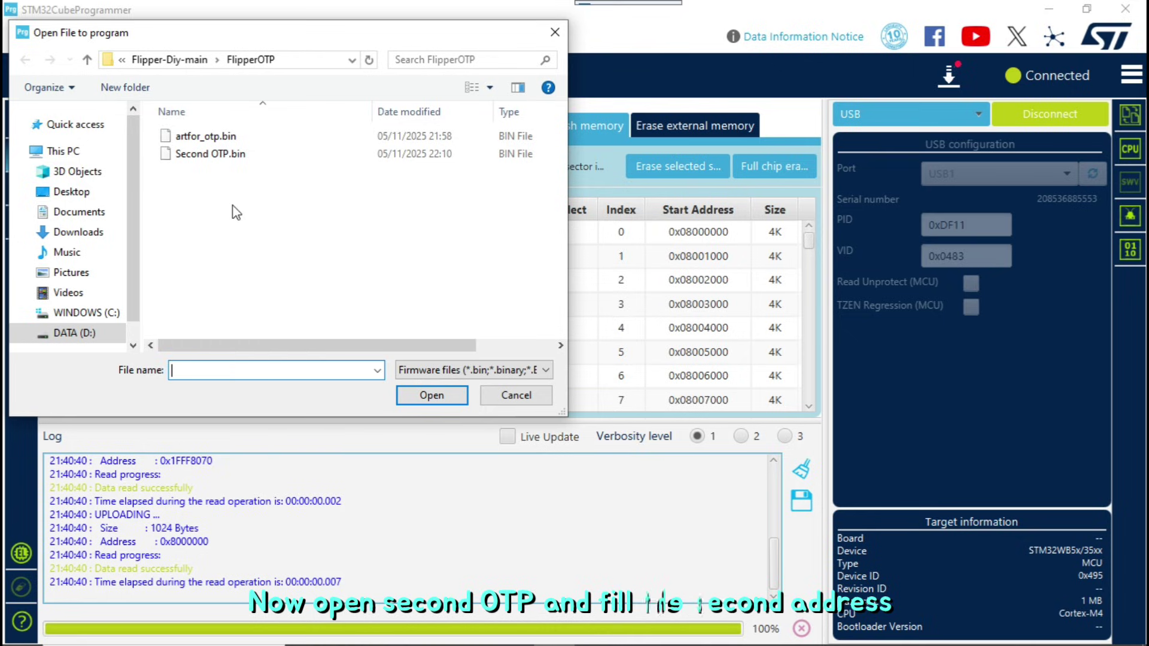
double_click(223, 155)
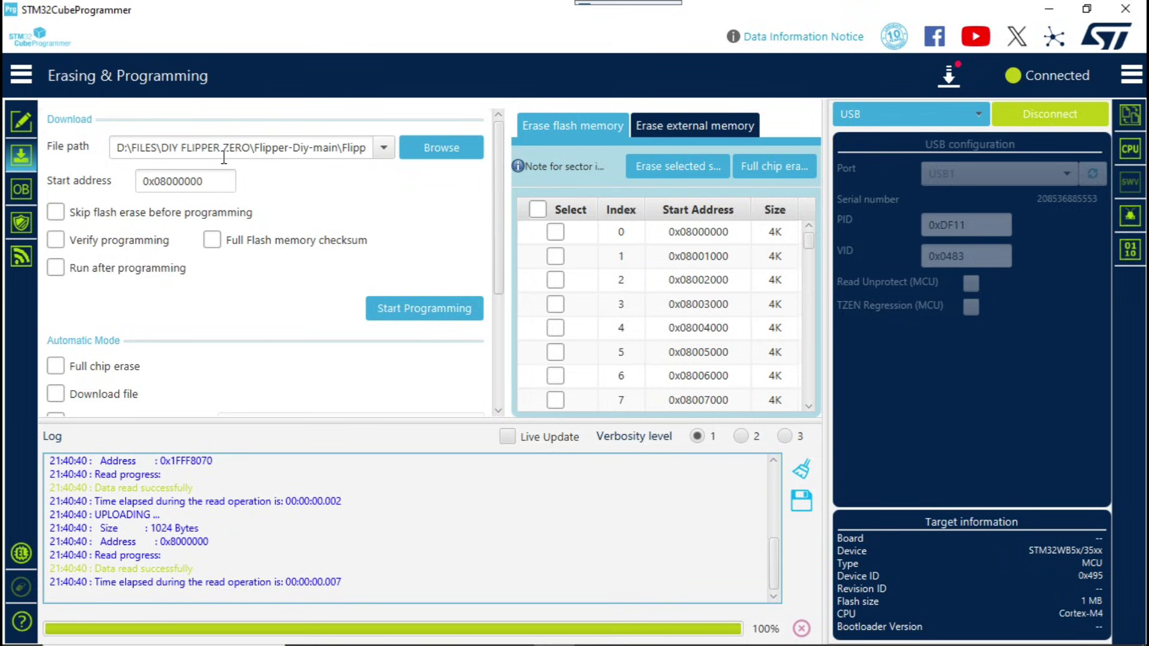
key("alt+Tab")
left_click(610, 205)
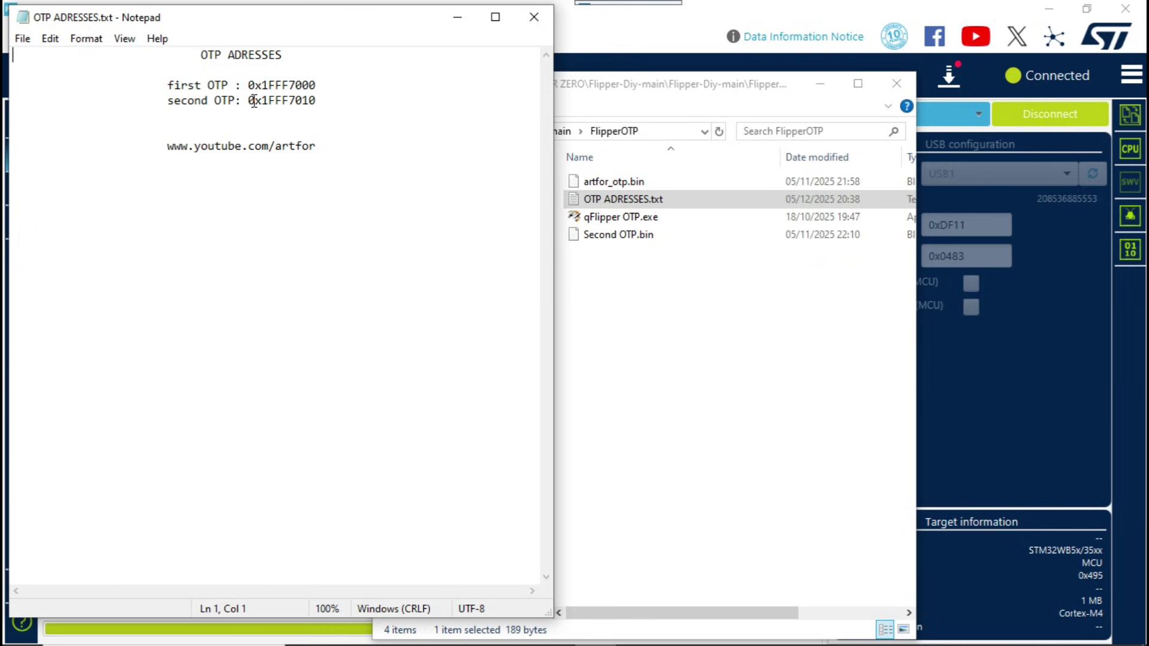
left_click_drag(251, 100, 315, 103)
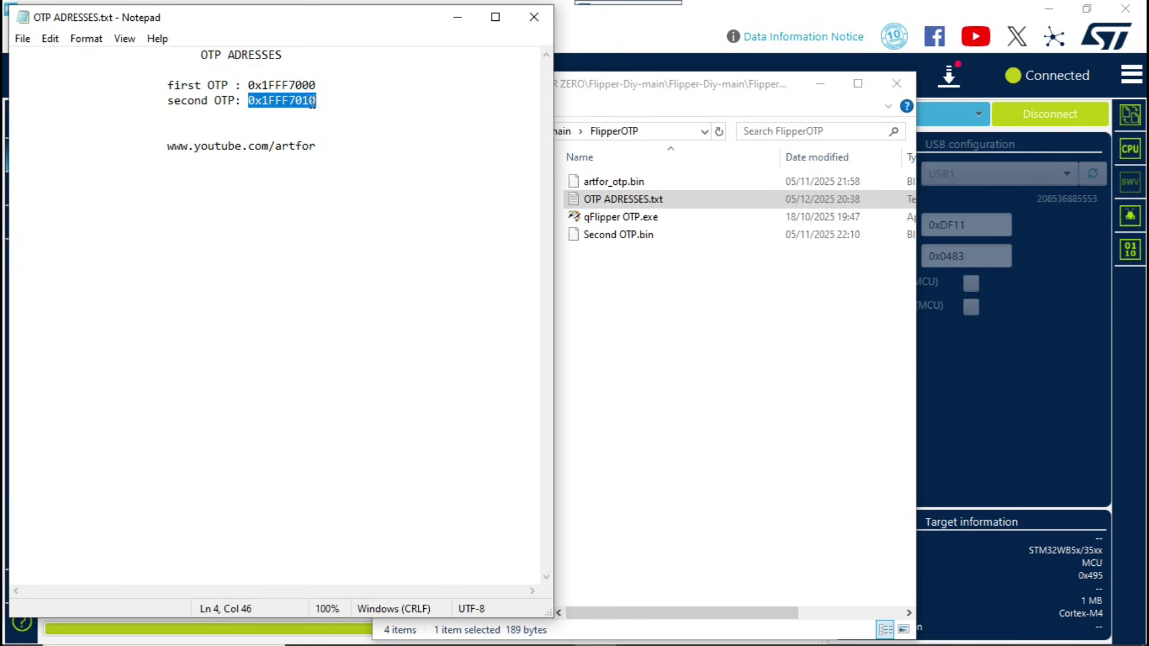
right_click(312, 100)
left_click(360, 158)
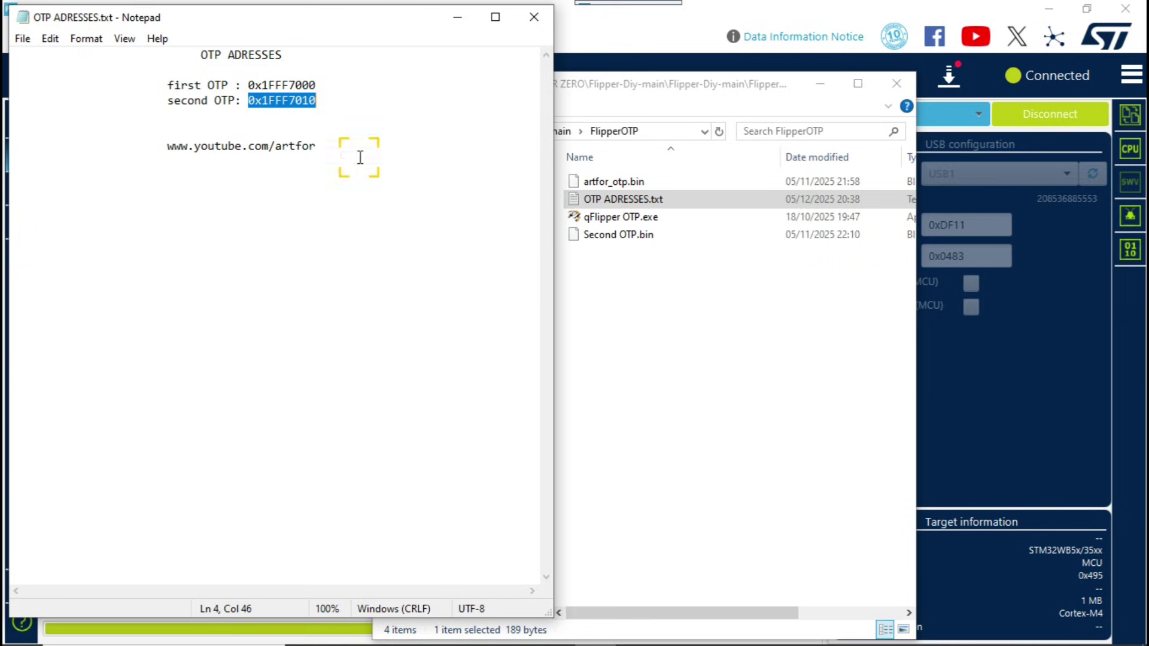
left_click(463, 21)
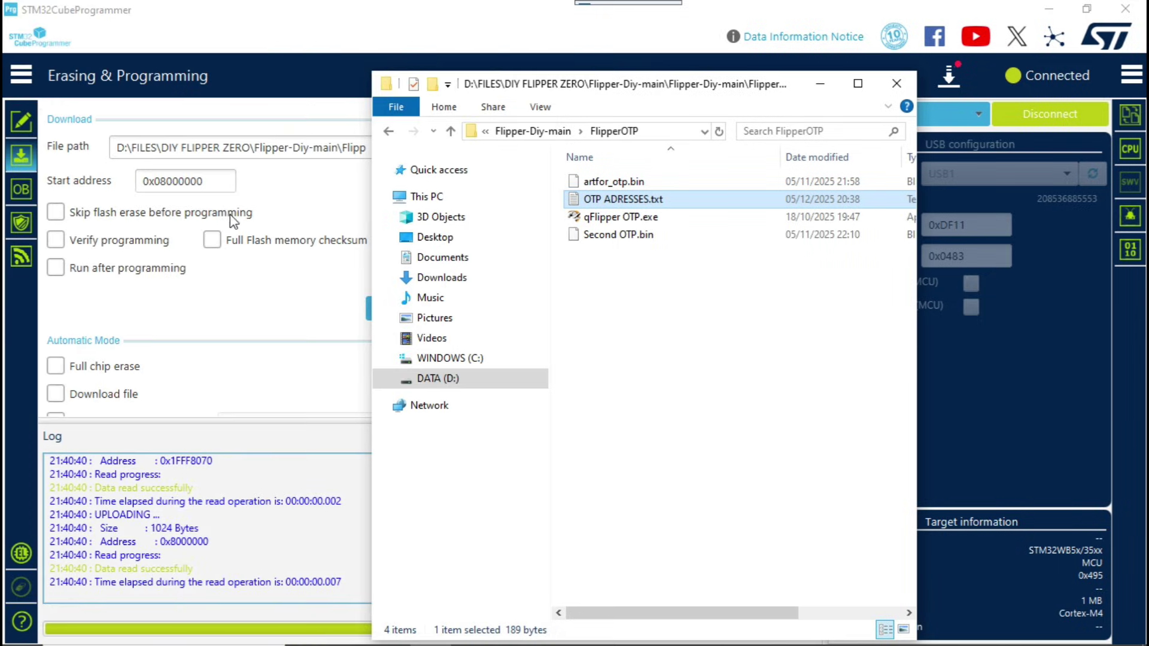
Step: Set the start address to 0x1FFF7010 and program Second OTP.bin onto the board
left_click(270, 185)
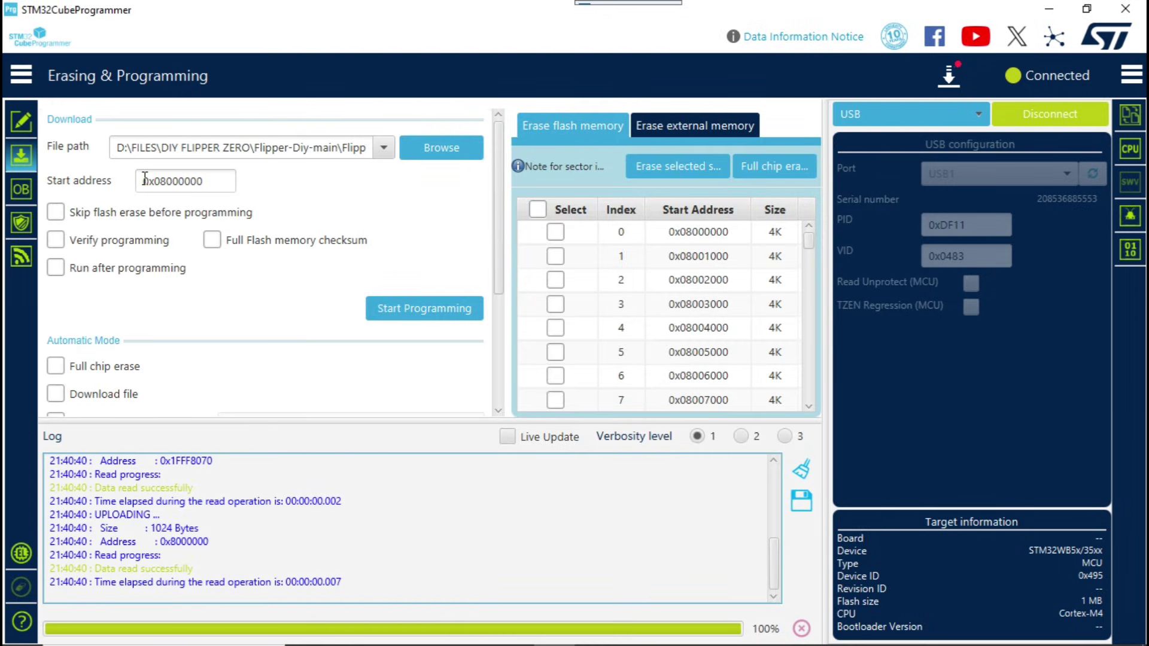
left_click_drag(144, 177, 230, 185)
right_click(198, 183)
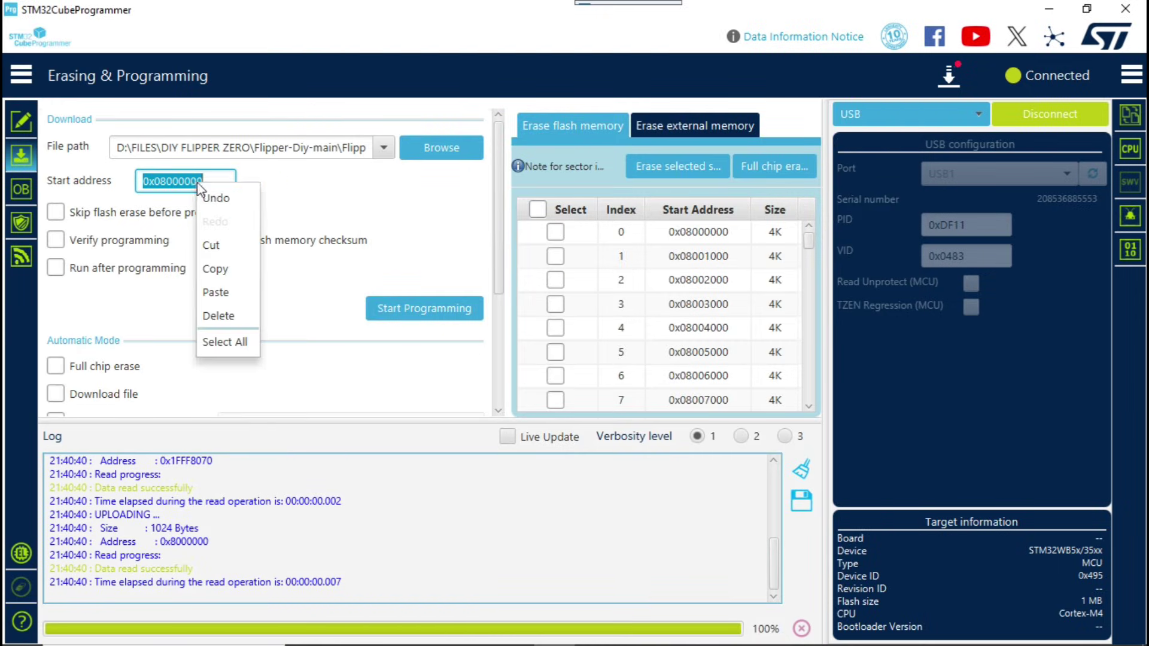
left_click(223, 290)
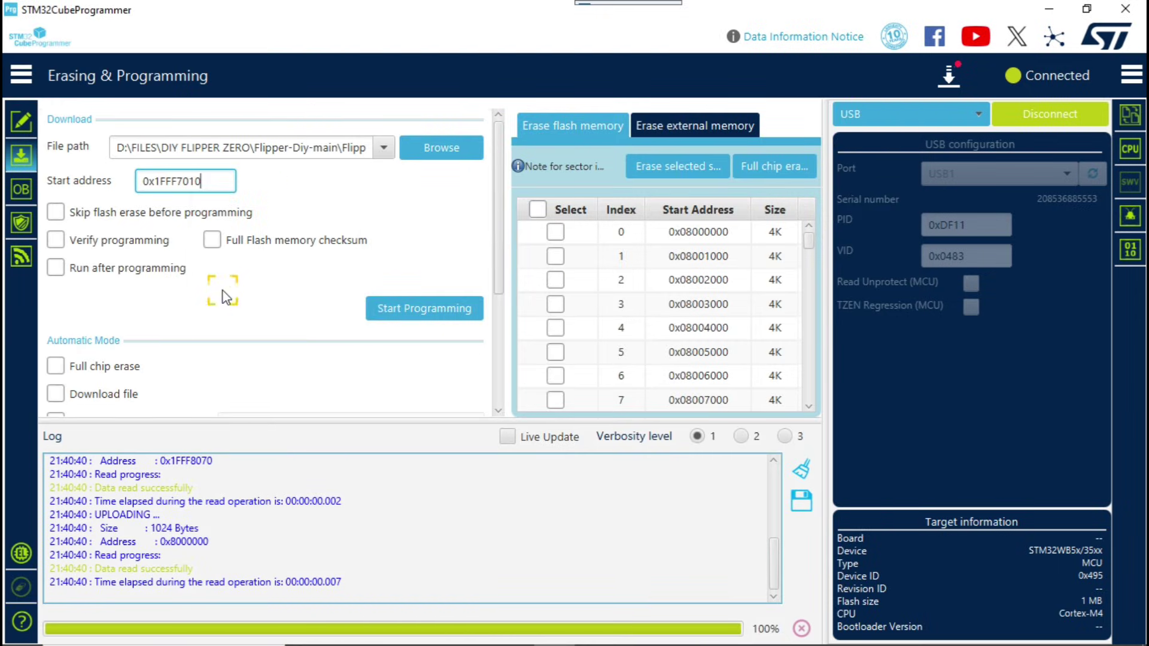
left_click(386, 305)
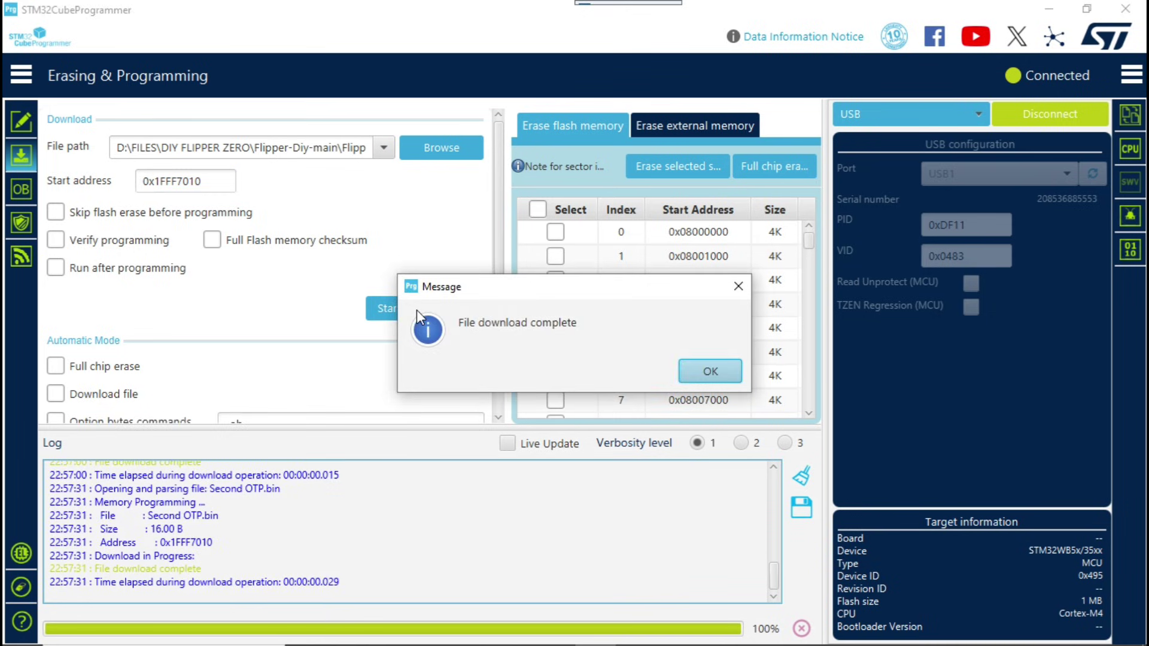
left_click(710, 374)
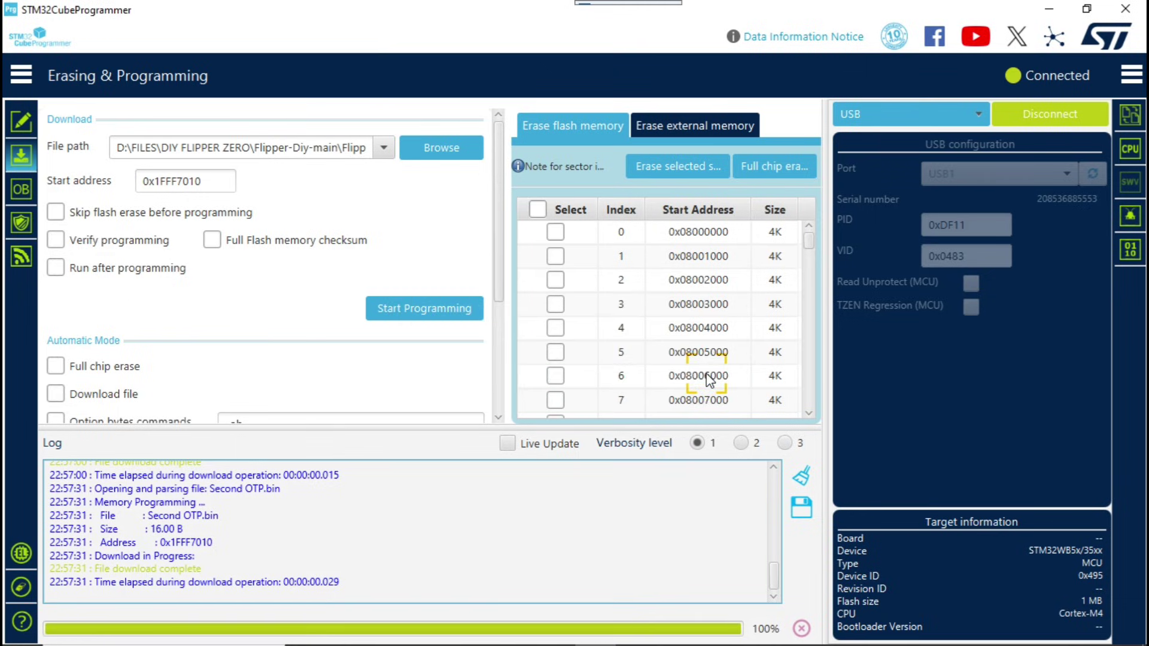
Step: Review the programming log entries for artfor_otp.bin and Second OTP.bin
scroll(291, 528, "up", 1)
scroll(208, 525, "up", 1)
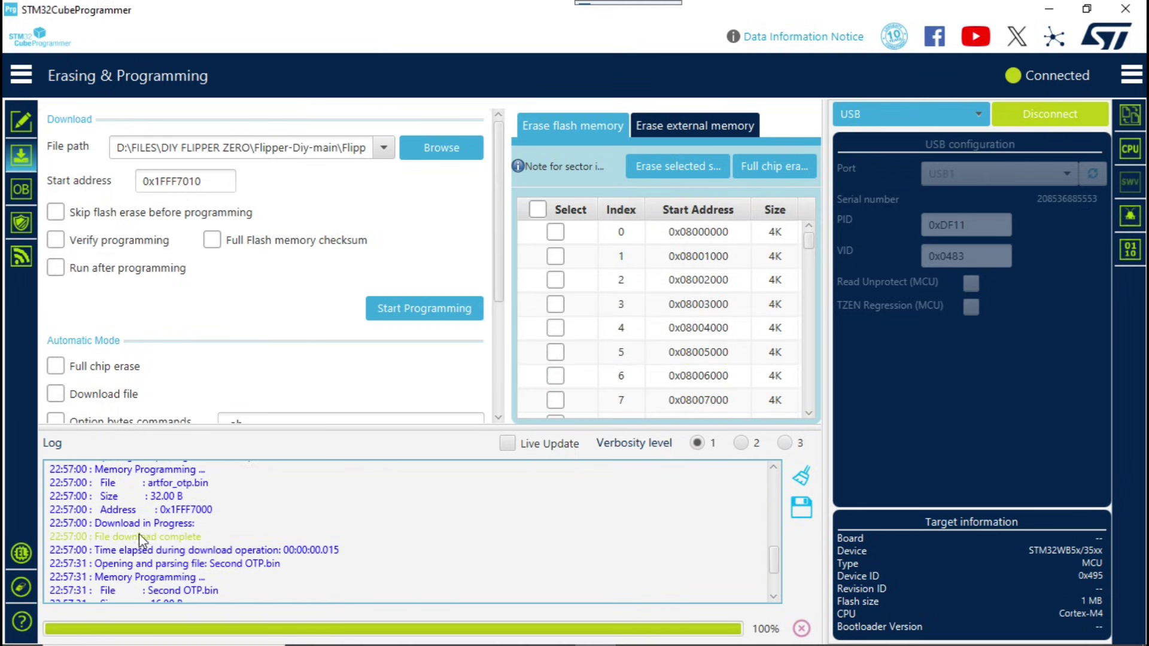
scroll(242, 523, "down", 2)
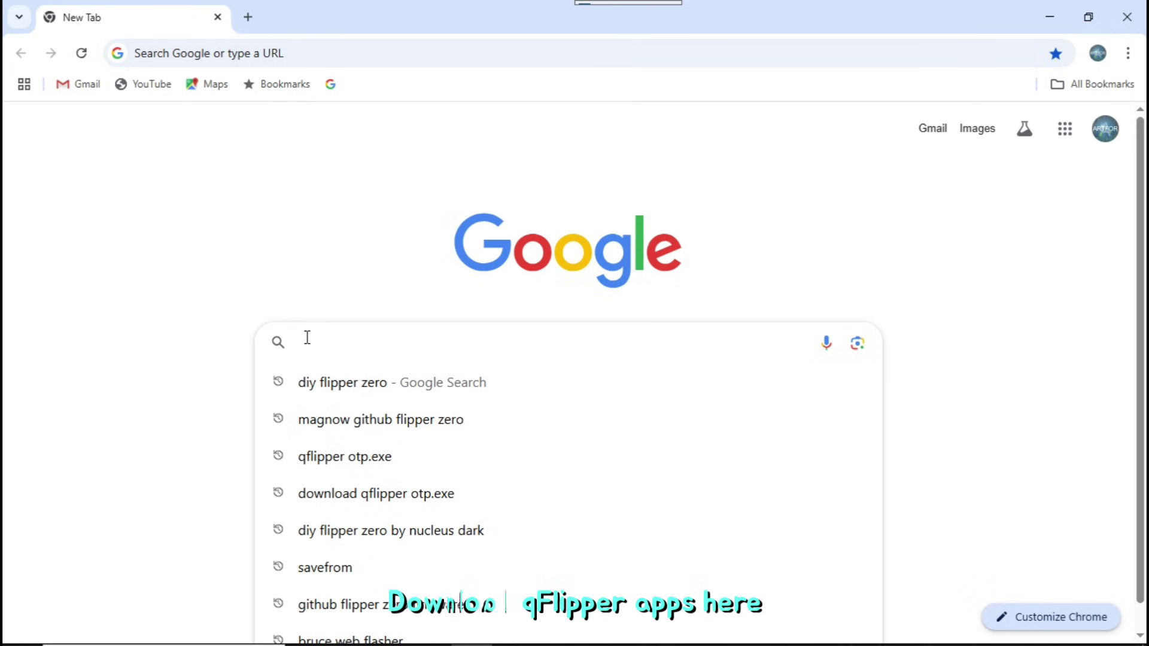
Step: In Chrome, search Google for "download flipper for windows" and open the Flipper Zero Downloads page
type("d")
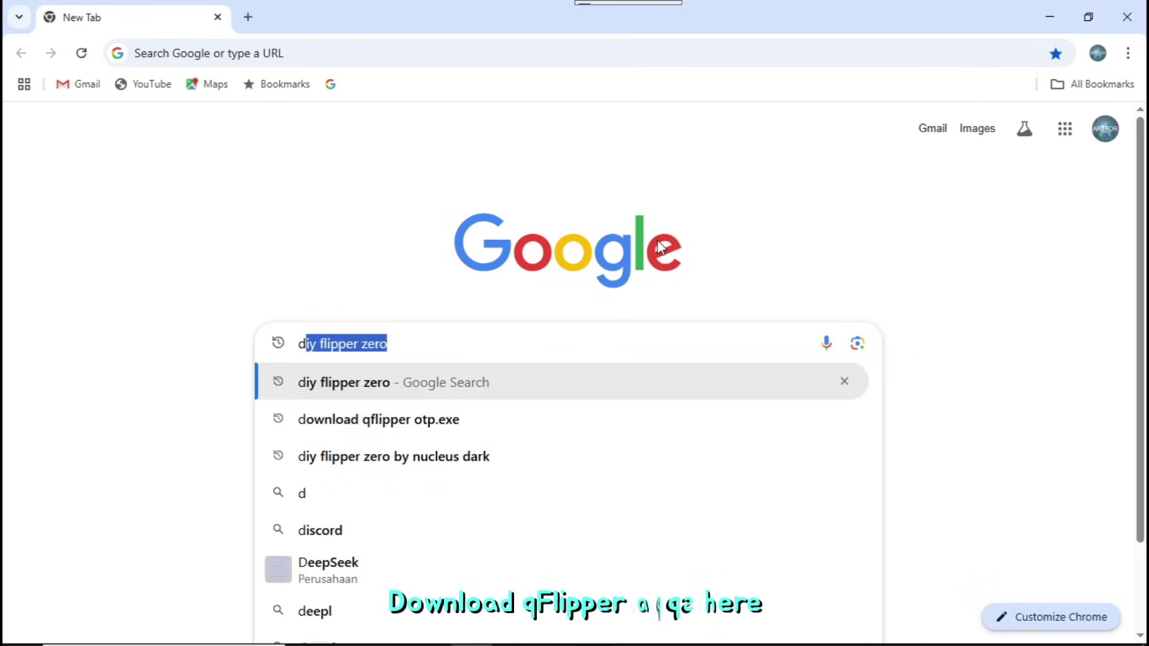
type("ownload")
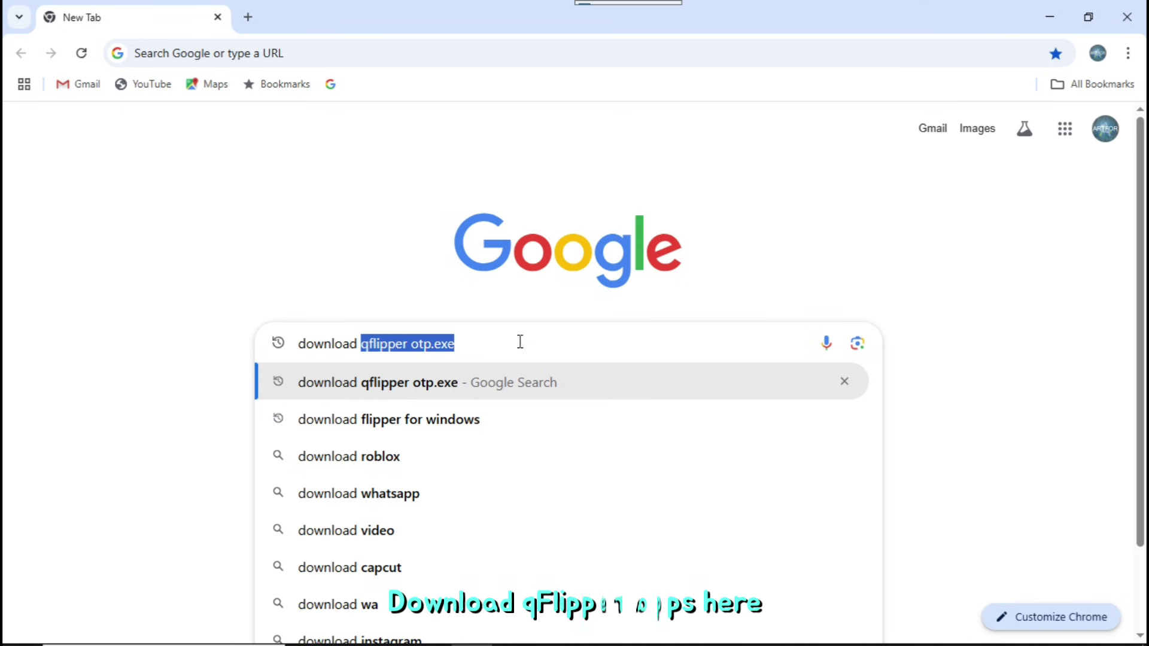
left_click(437, 425)
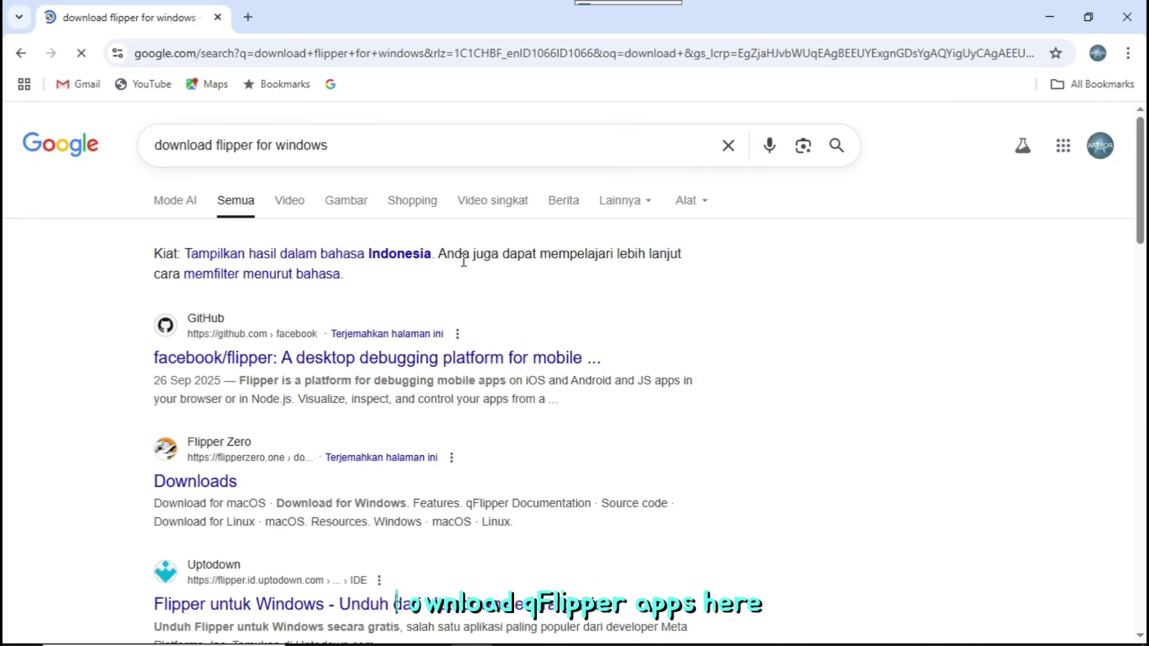
scroll(680, 419, "down", 2)
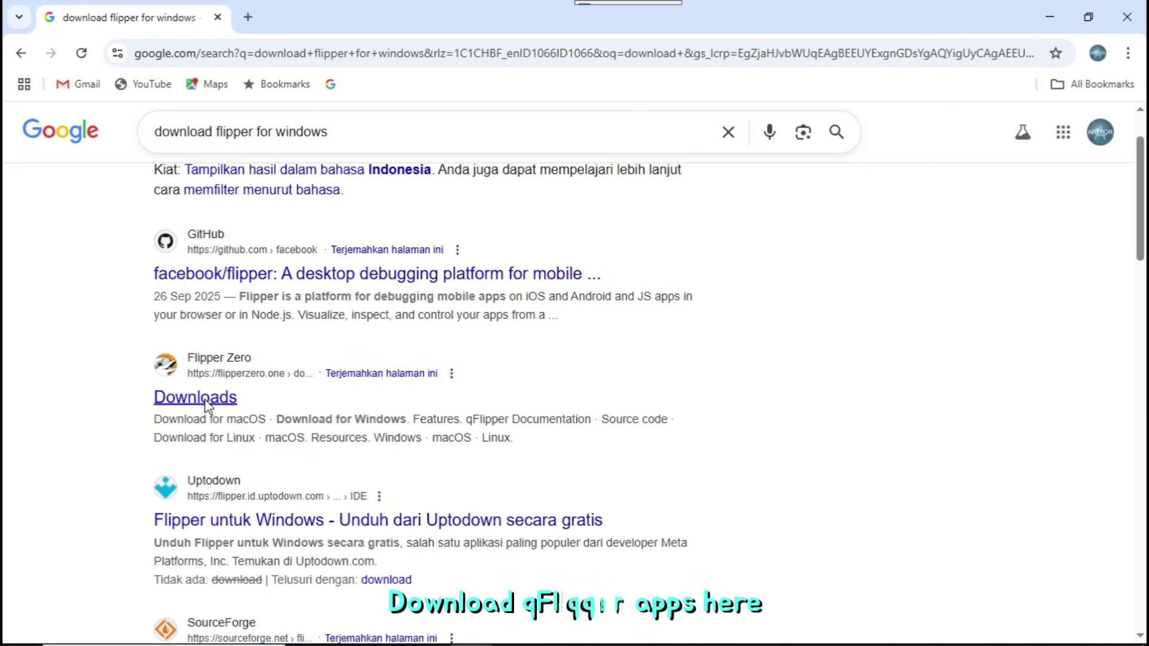
left_click(205, 405)
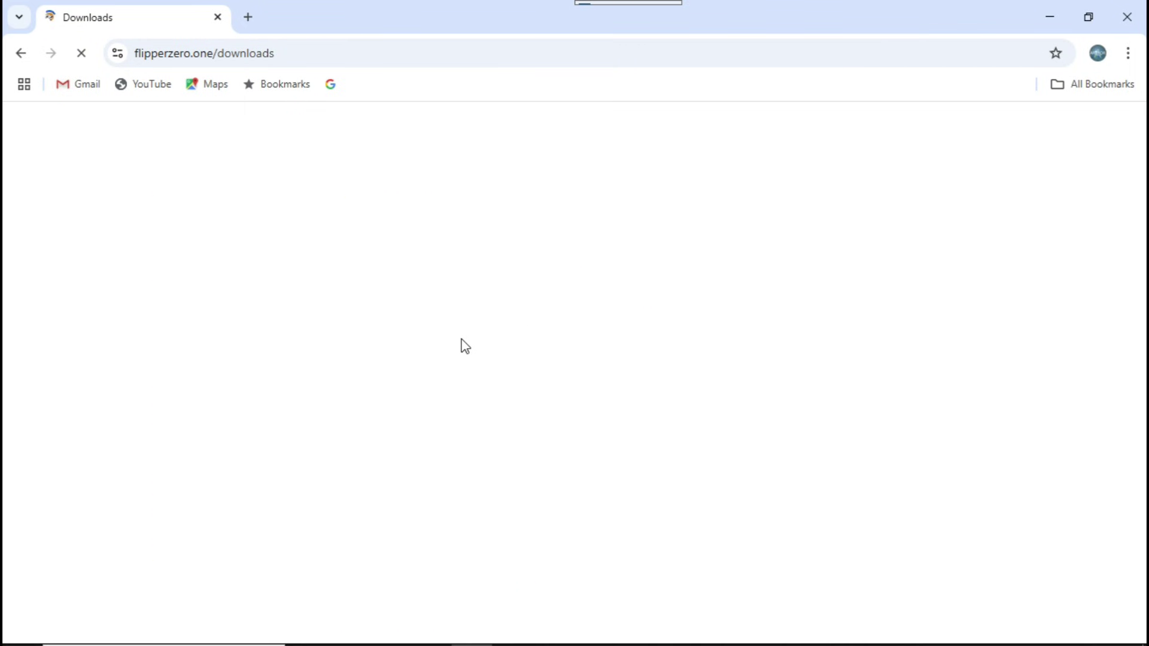
Step: Download qFlipper for Windows and save qFlipperSetup-64bit-1.3.3.exe in the DIY FLIPPER ZERO folder
scroll(801, 407, "down", 3)
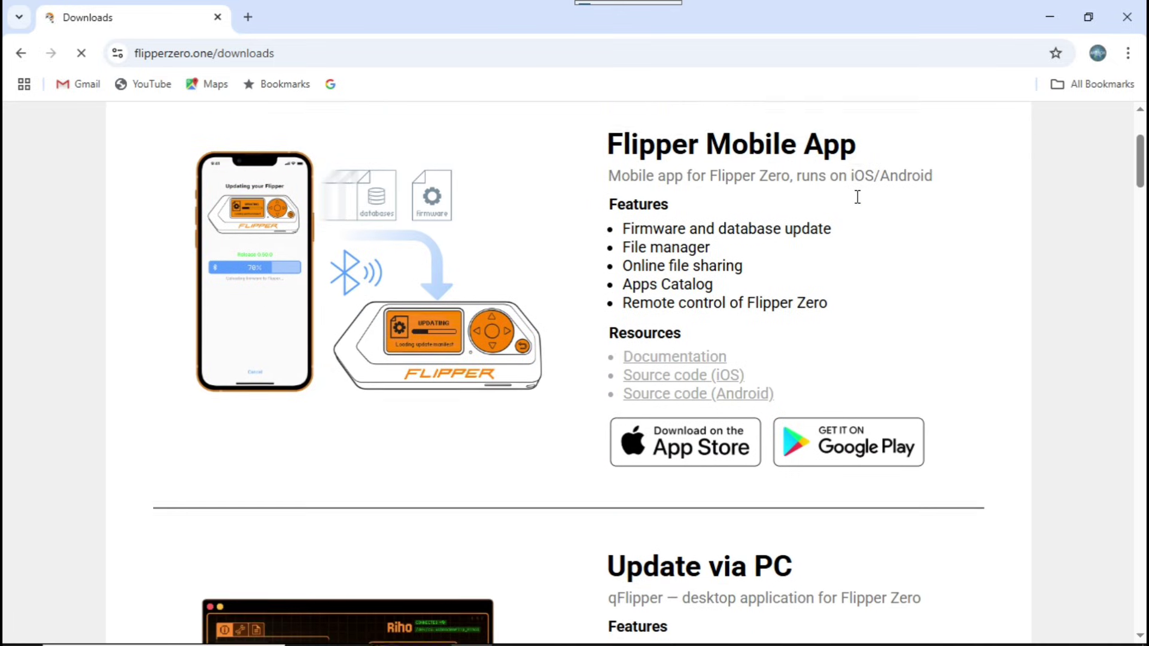
scroll(857, 197, "down", 1)
scroll(843, 377, "down", 1)
scroll(1005, 442, "down", 3)
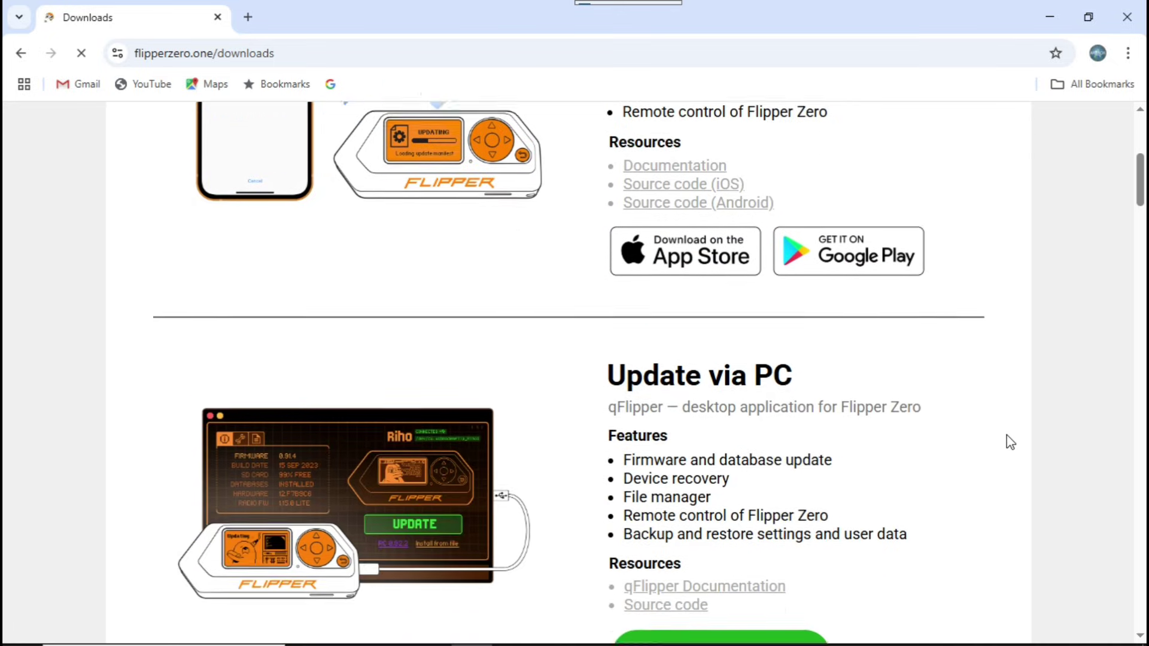
scroll(722, 381, "down", 1)
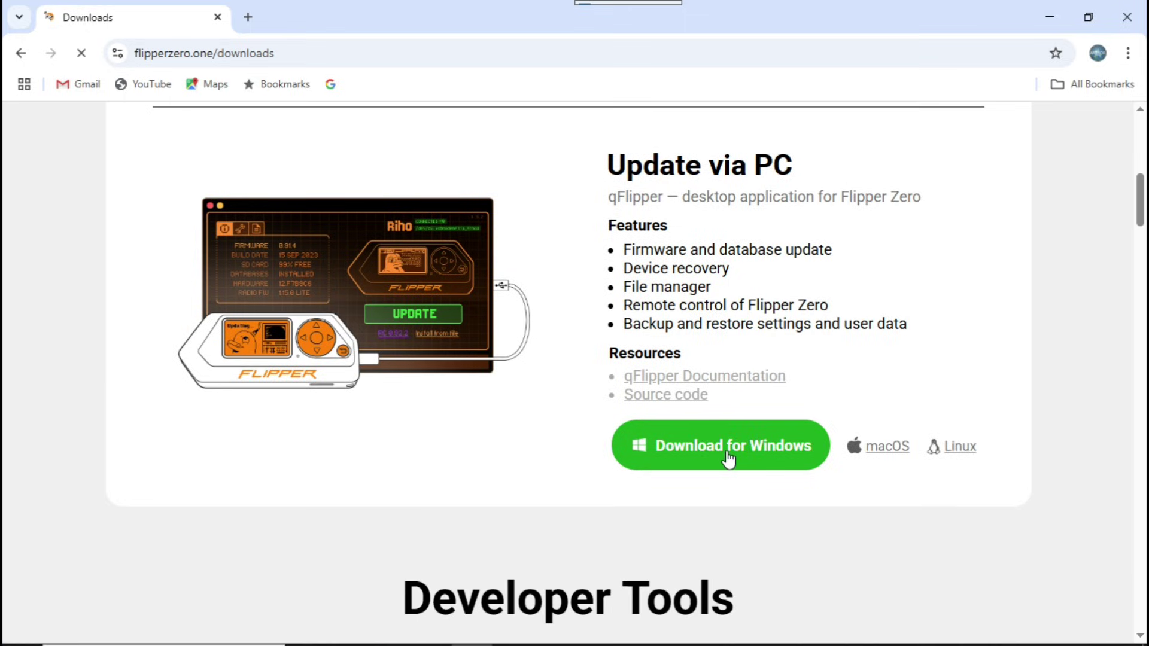
scroll(728, 460, "down", 1)
scroll(717, 384, "up", 1)
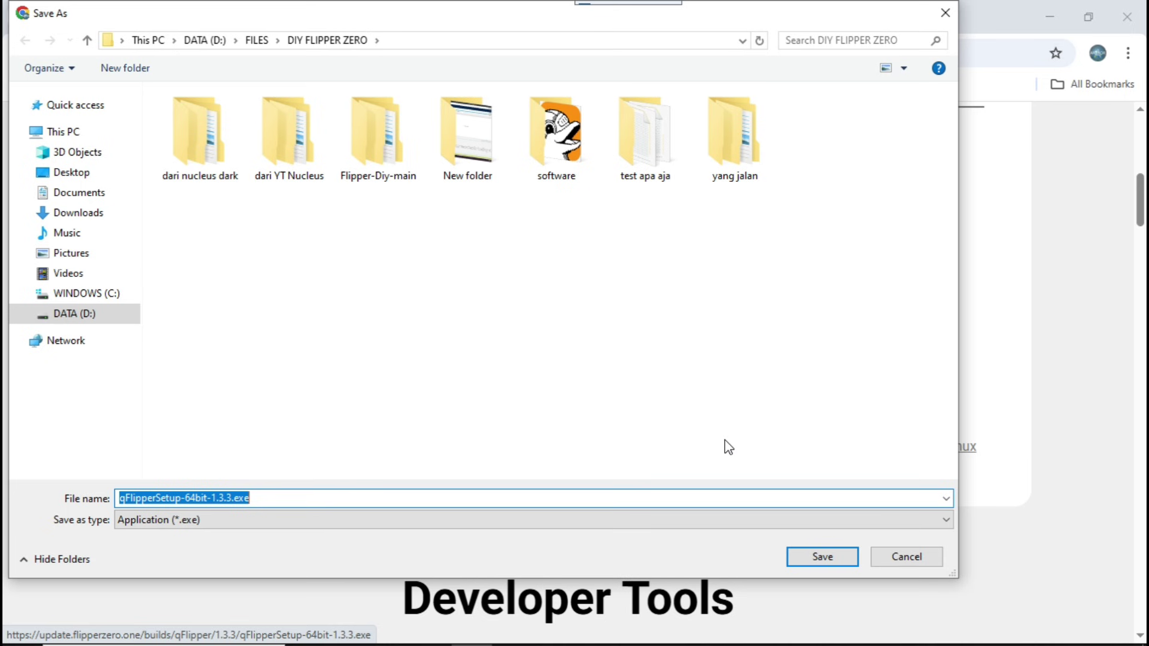
left_click(821, 557)
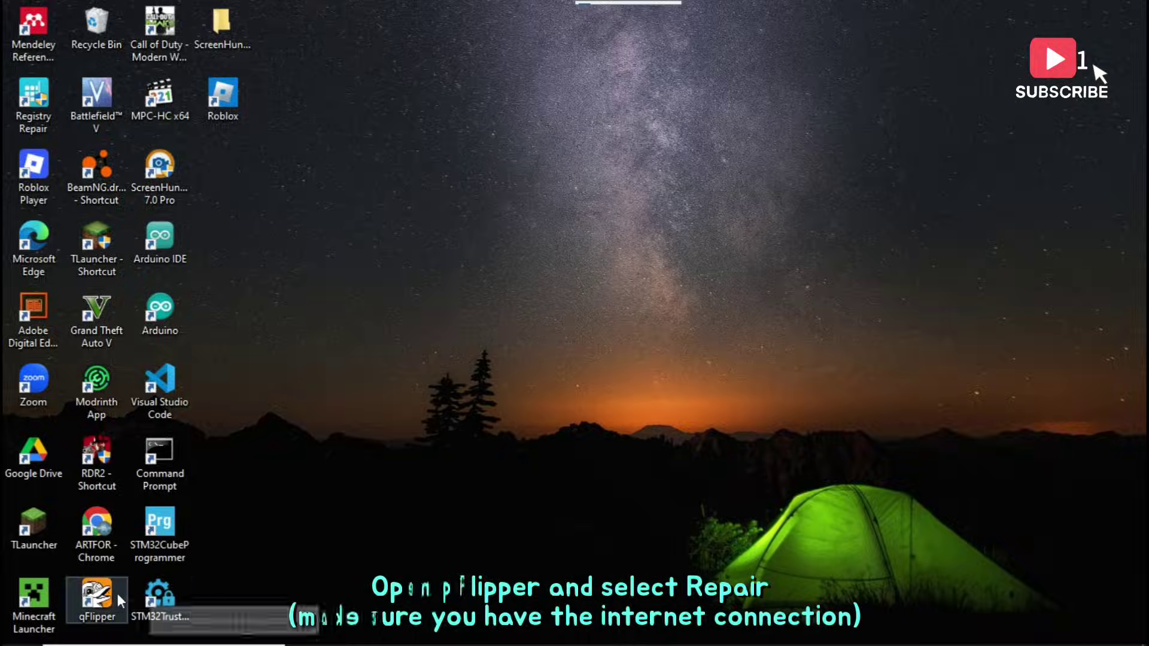
Step: Open qFlipper from the desktop and start repairing the connected device with firmware Release 1.3.4
double_click(93, 594)
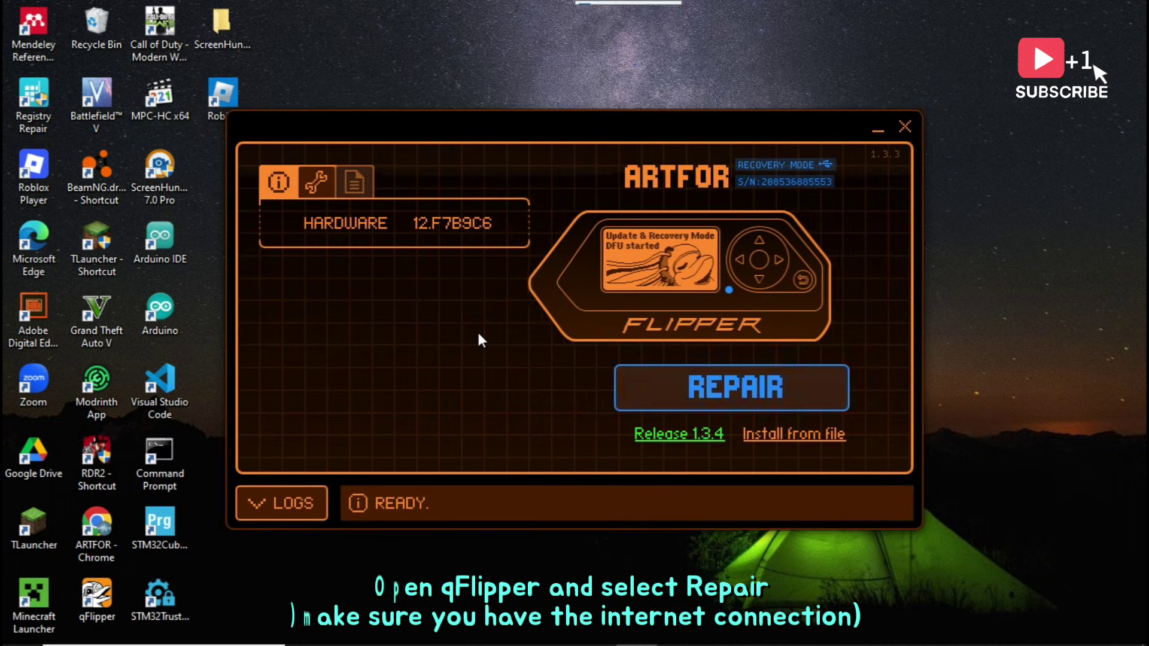
left_click(741, 390)
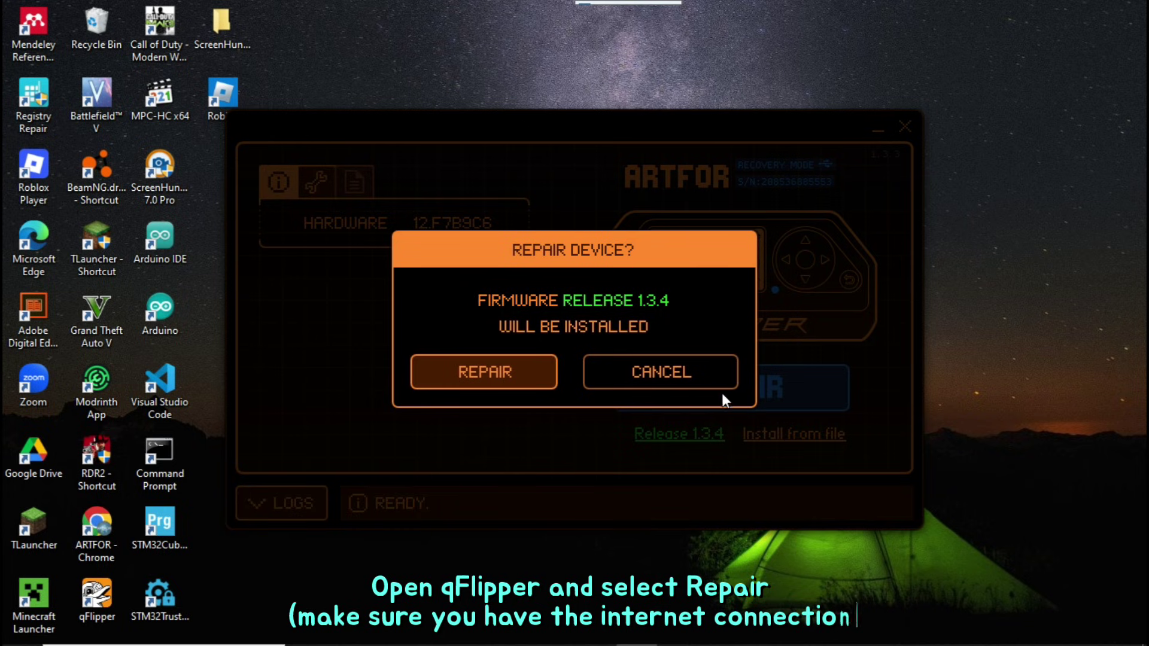
left_click(476, 369)
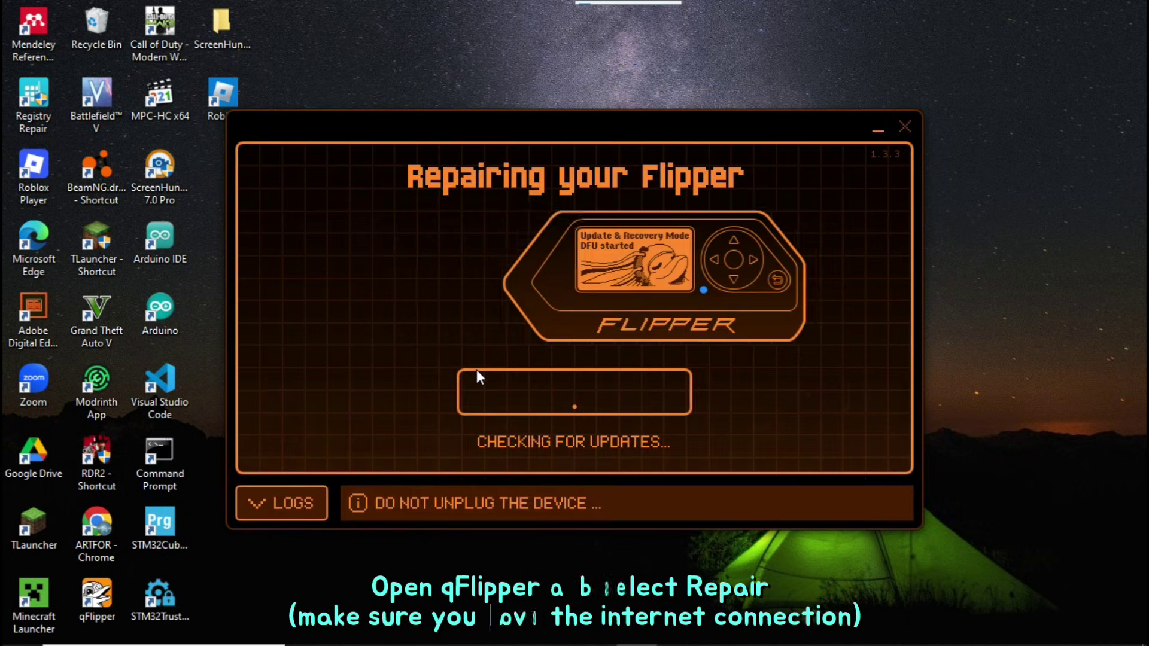